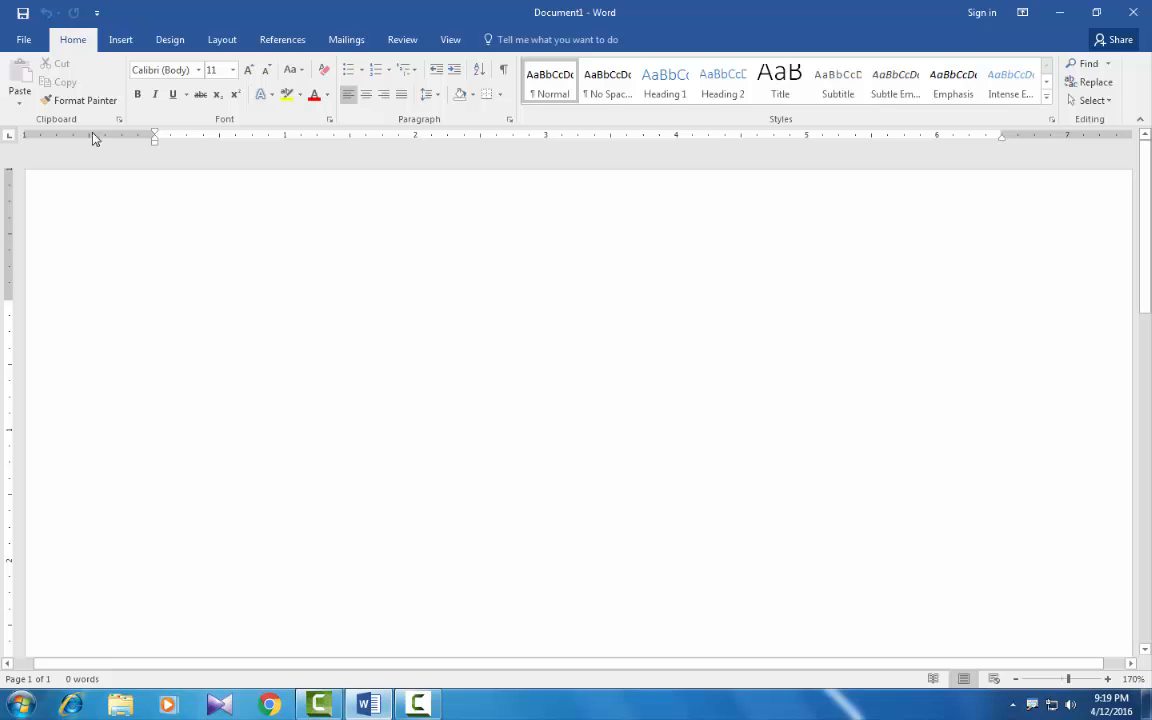
# Step: Insert a notched right block arrow about 2.24" high and 3.02" wide near the start of the page
pyautogui.click(120, 40)
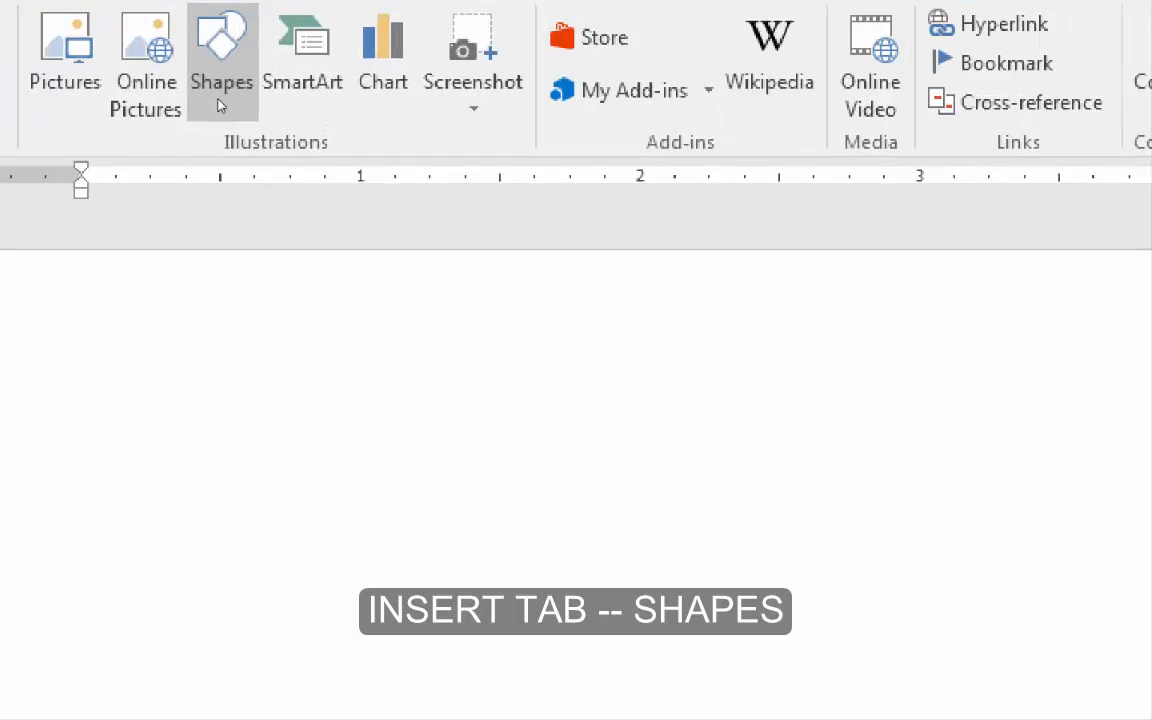
pyautogui.click(226, 118)
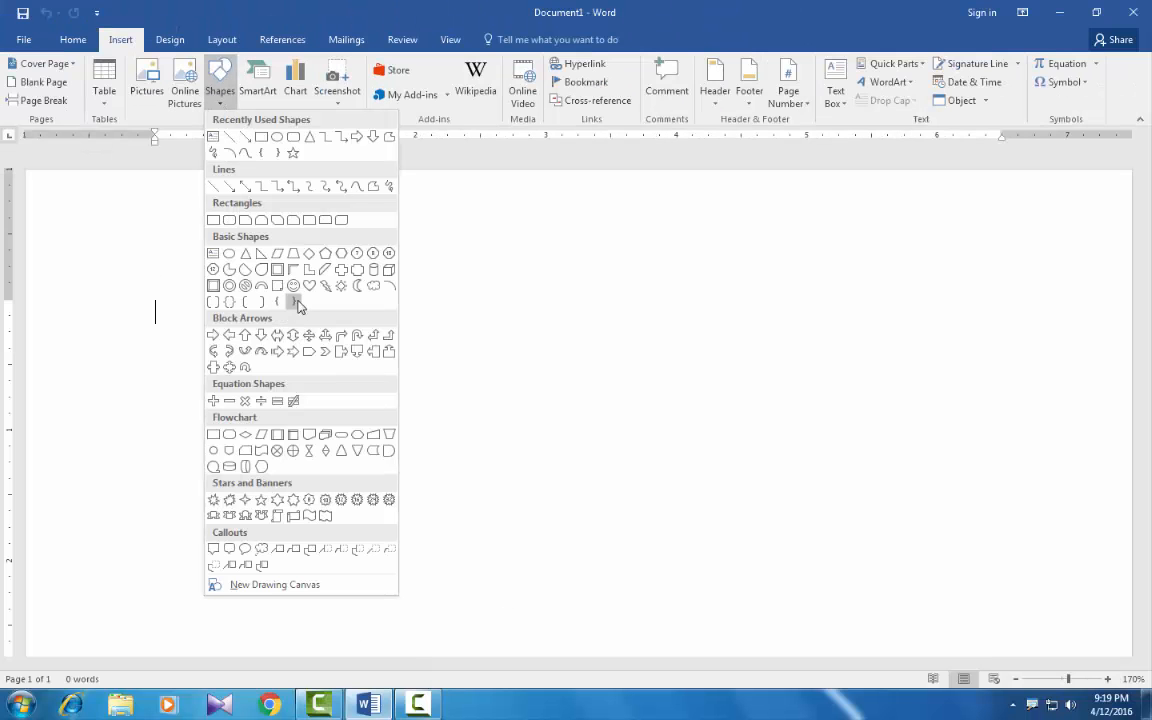
pyautogui.click(278, 351)
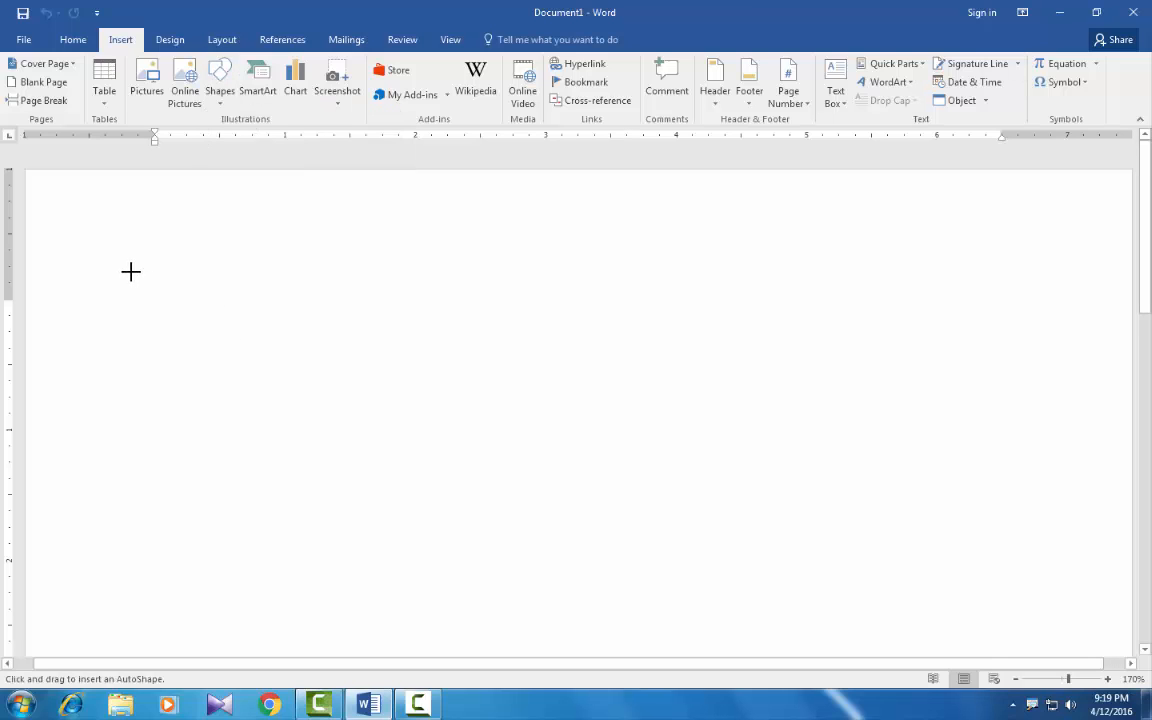
pyautogui.moveTo(130, 271); pyautogui.dragTo(244, 381)
pyautogui.moveTo(306, 420); pyautogui.dragTo(524, 564)
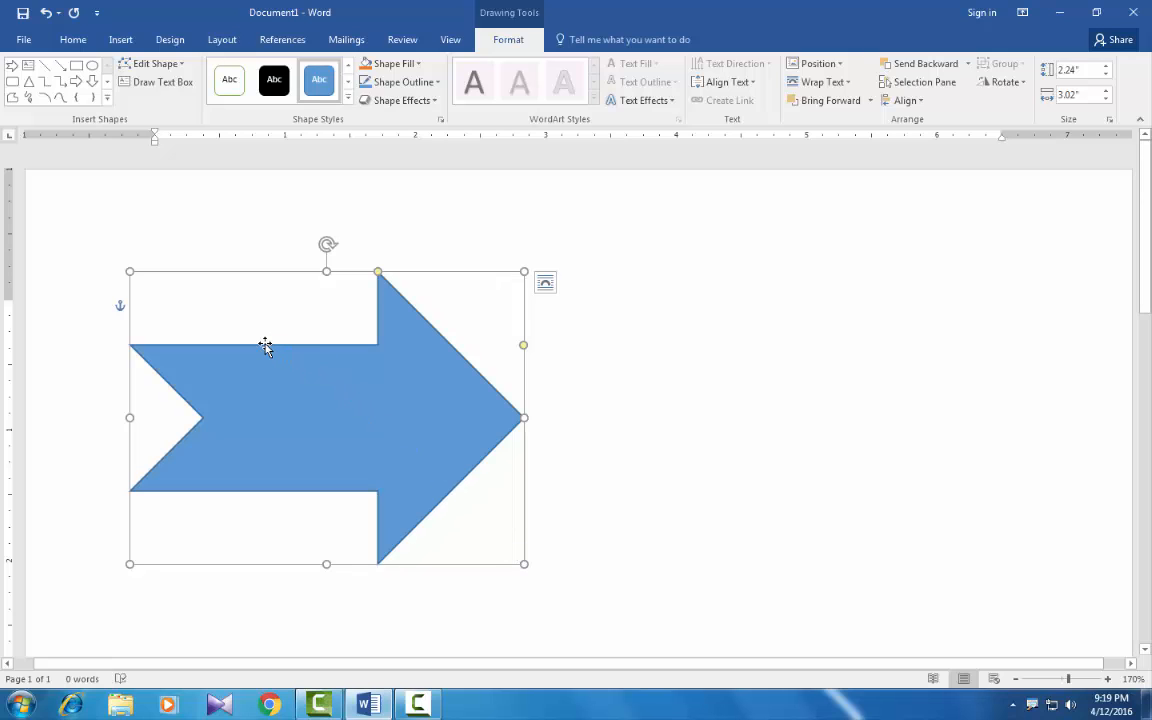
# Step: Enlarge the arrow to about 2.5" high by 3.38" wide and reshape it with a longer head and a thinner shaft
pyautogui.click(507, 46)
pyautogui.click(507, 46)
pyautogui.click(507, 46)
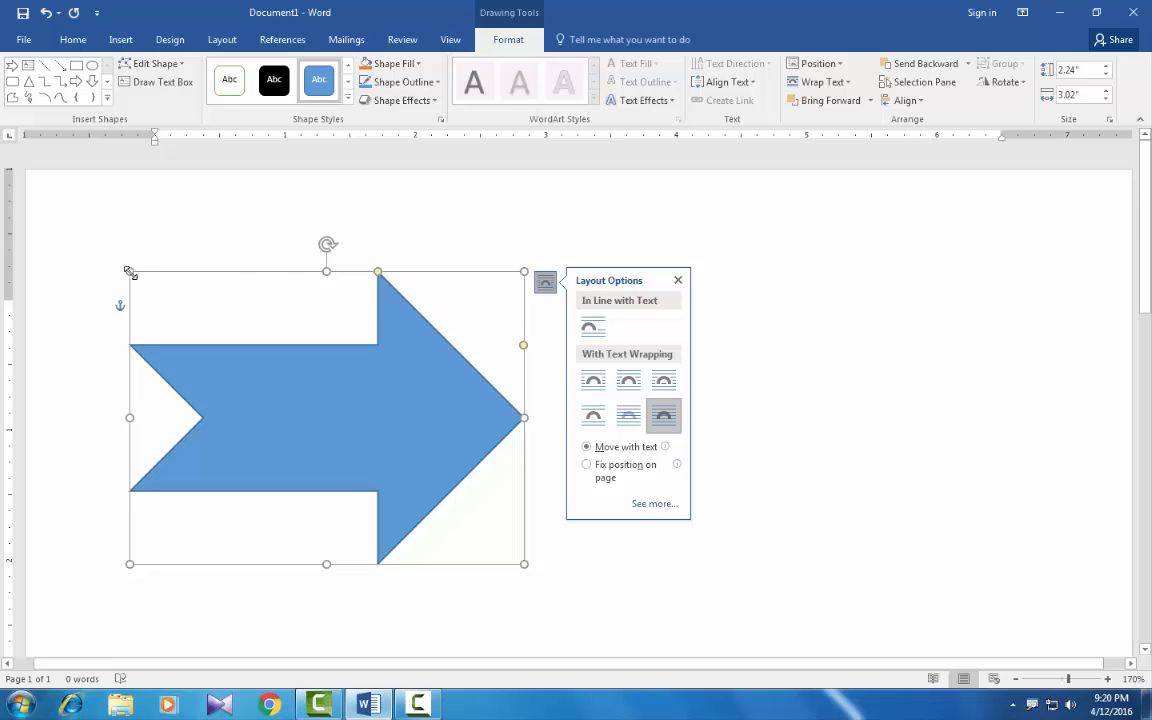
pyautogui.moveTo(129, 271); pyautogui.dragTo(126, 273)
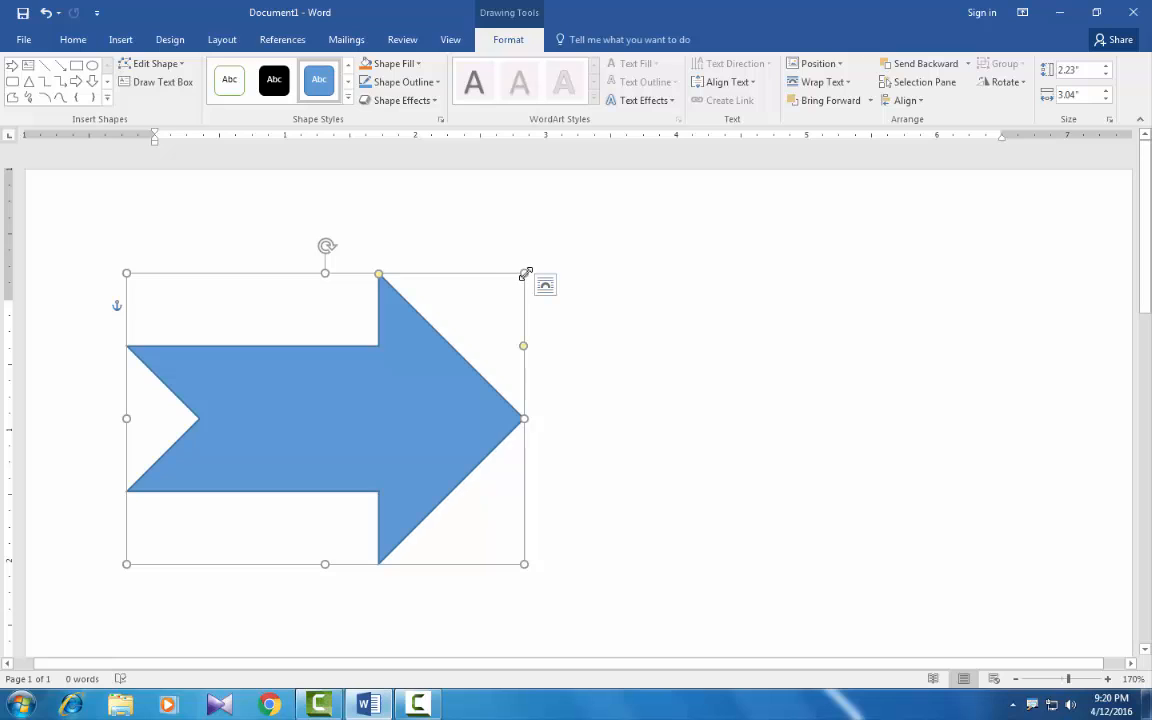
pyautogui.moveTo(526, 273); pyautogui.dragTo(568, 237)
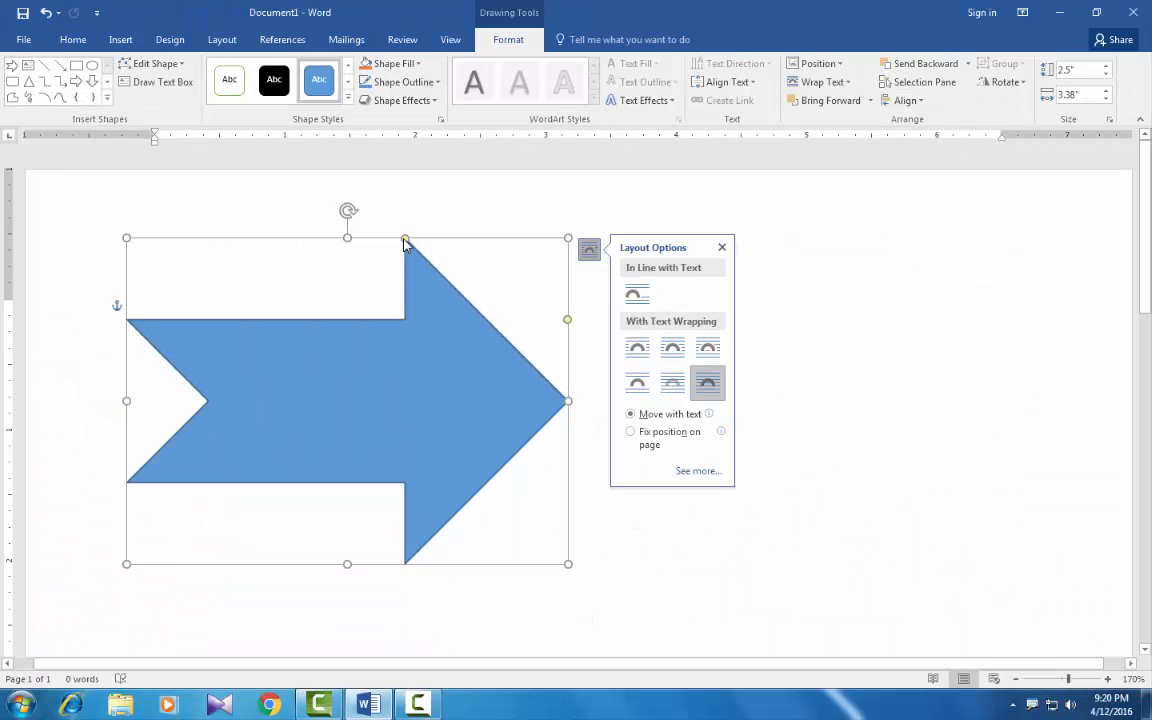
pyautogui.moveTo(405, 240); pyautogui.dragTo(386, 321)
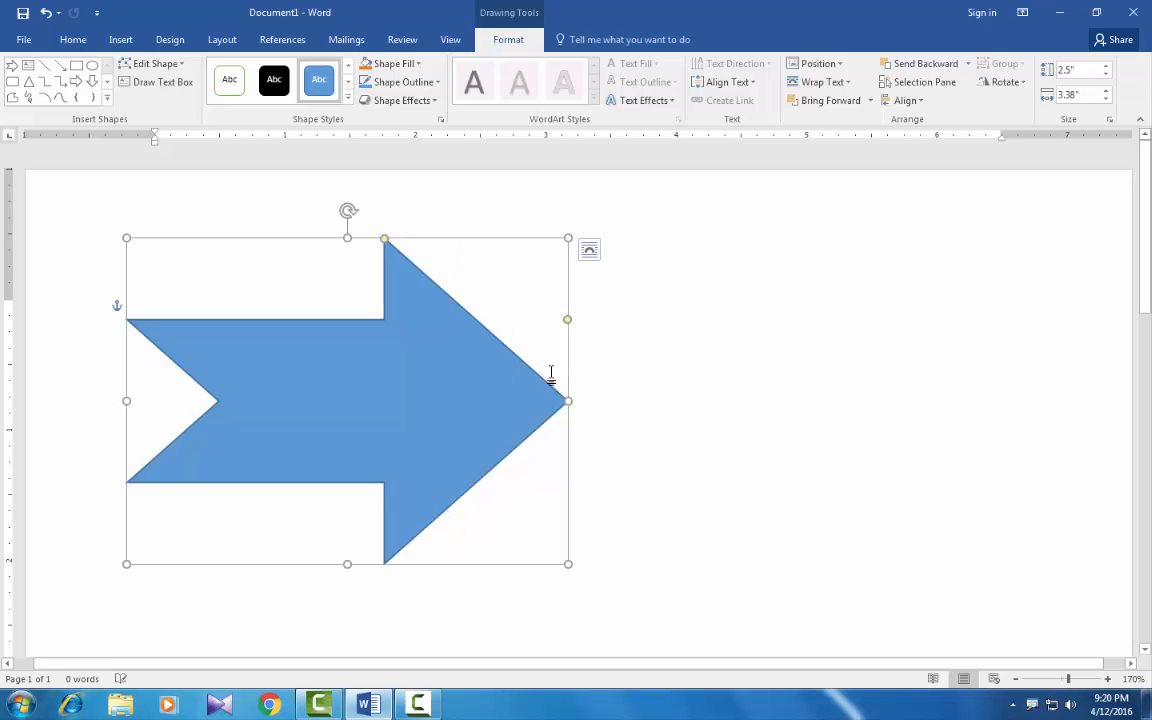
pyautogui.moveTo(567, 321); pyautogui.dragTo(535, 334)
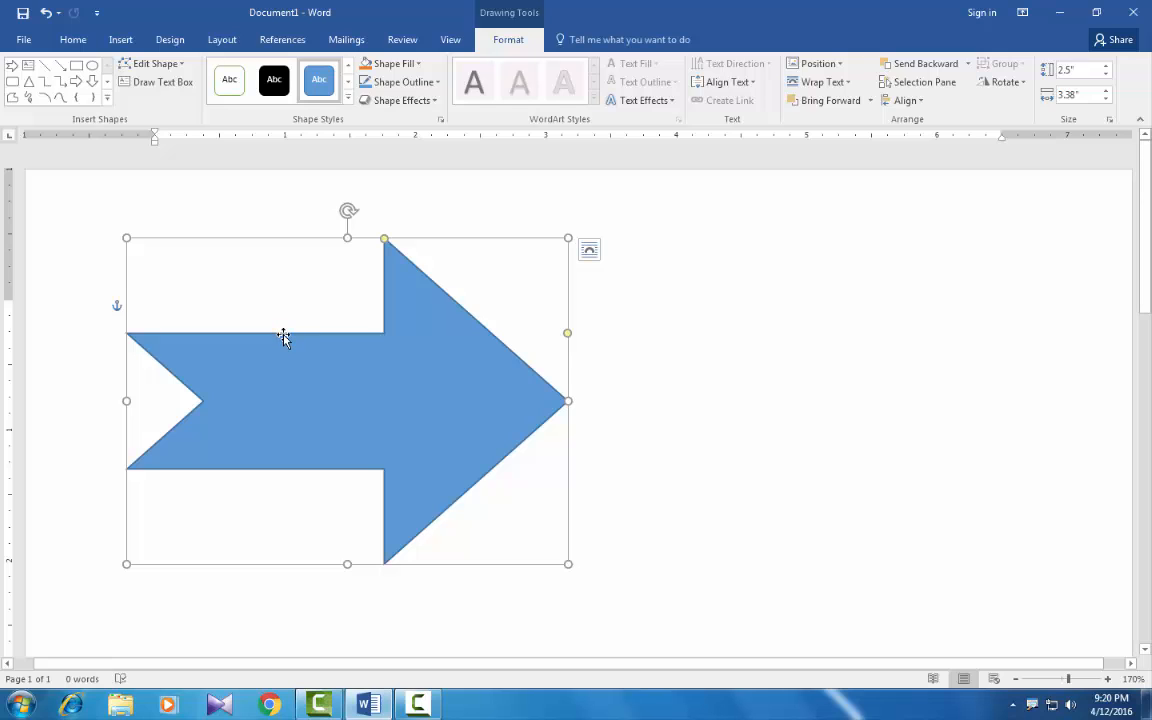
# Step: Duplicate the arrow and place the copy directly to the right of the original
pyautogui.hotkey('ctrl', 'c')
pyautogui.hotkey('ctrl', 'v')
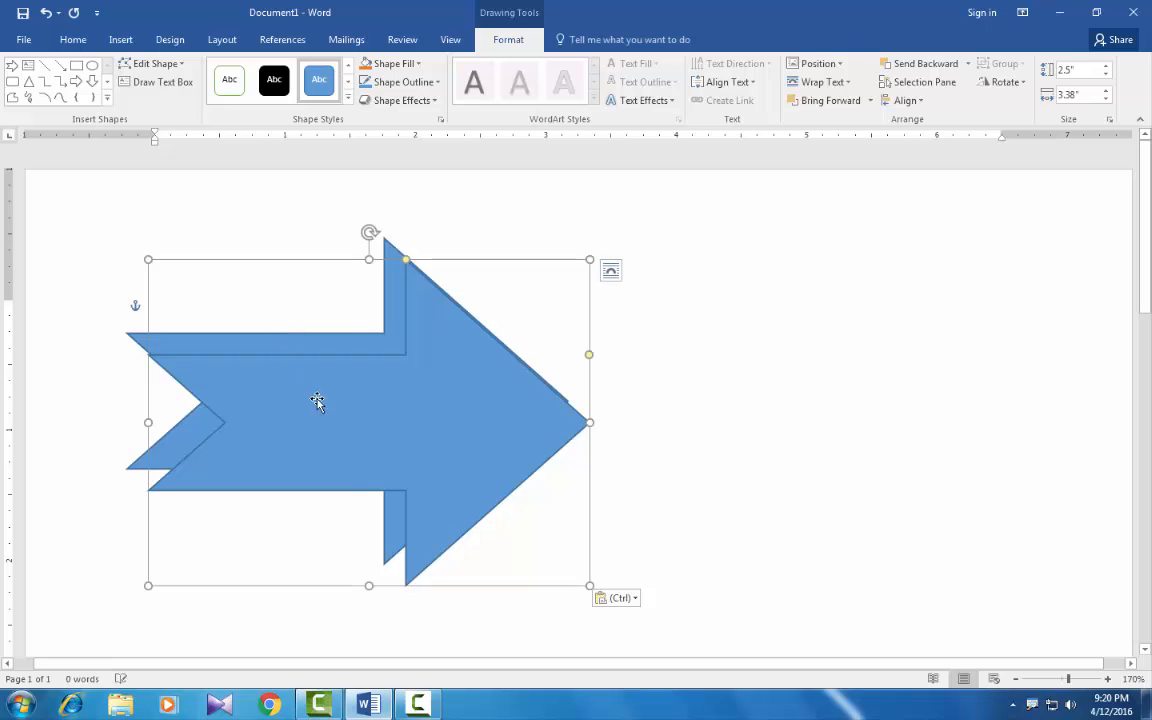
pyautogui.moveTo(578, 386); pyautogui.dragTo(738, 361)
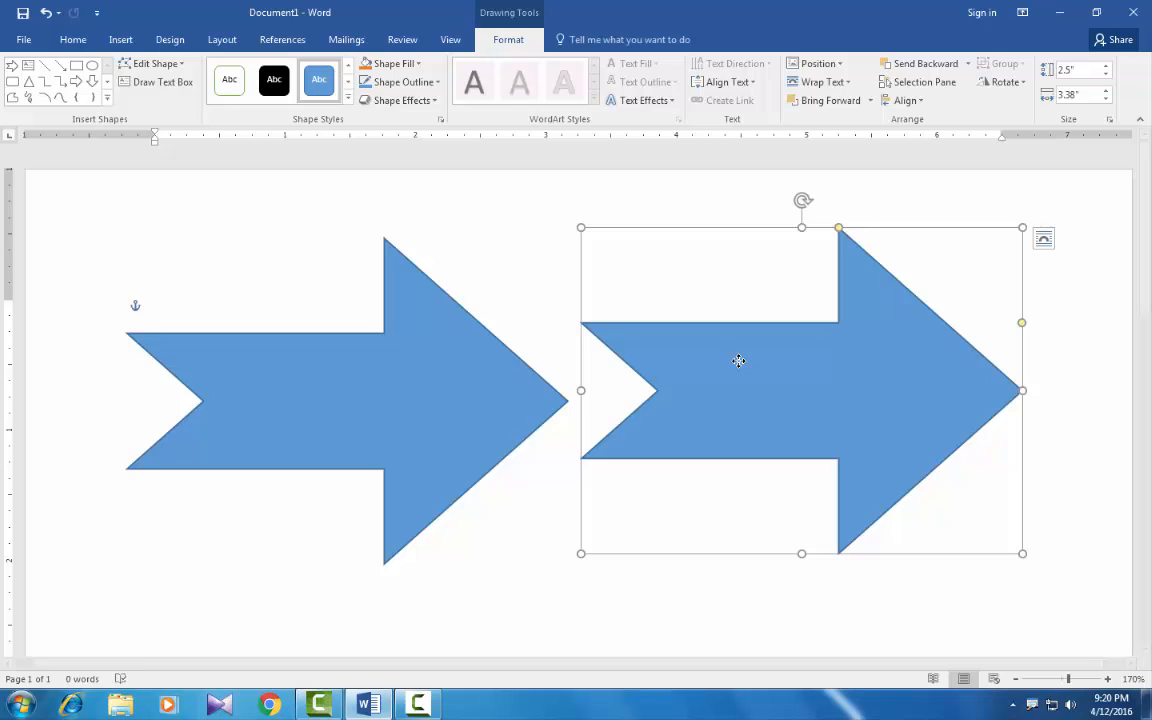
# Step: Select both arrows together and group them into one object
pyautogui.click(297, 338)
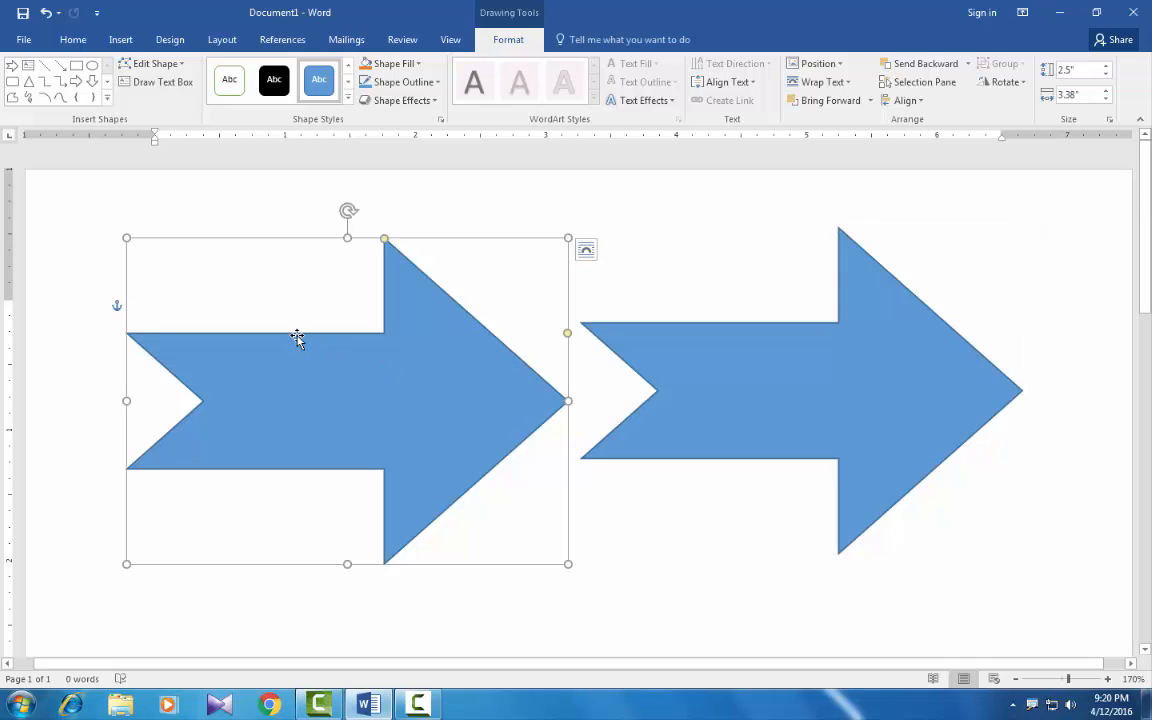
pyautogui.click(796, 326)
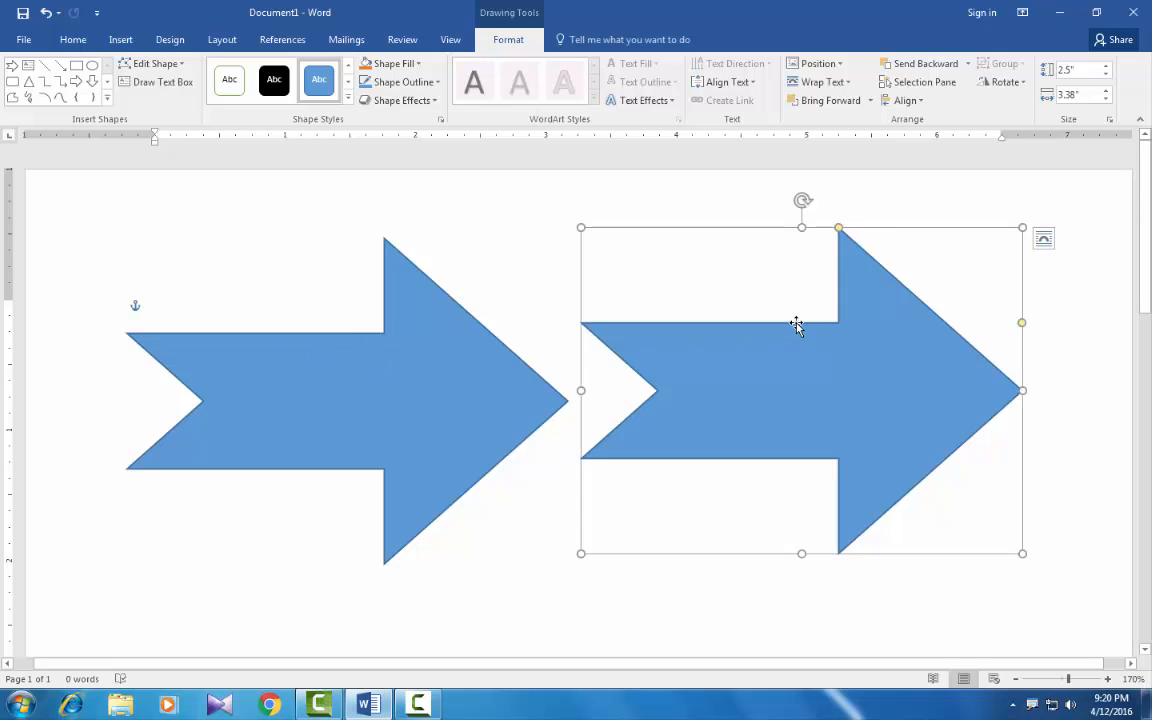
pyautogui.keyDown('ctrl'); pyautogui.click(316, 341); pyautogui.keyUp('ctrl')
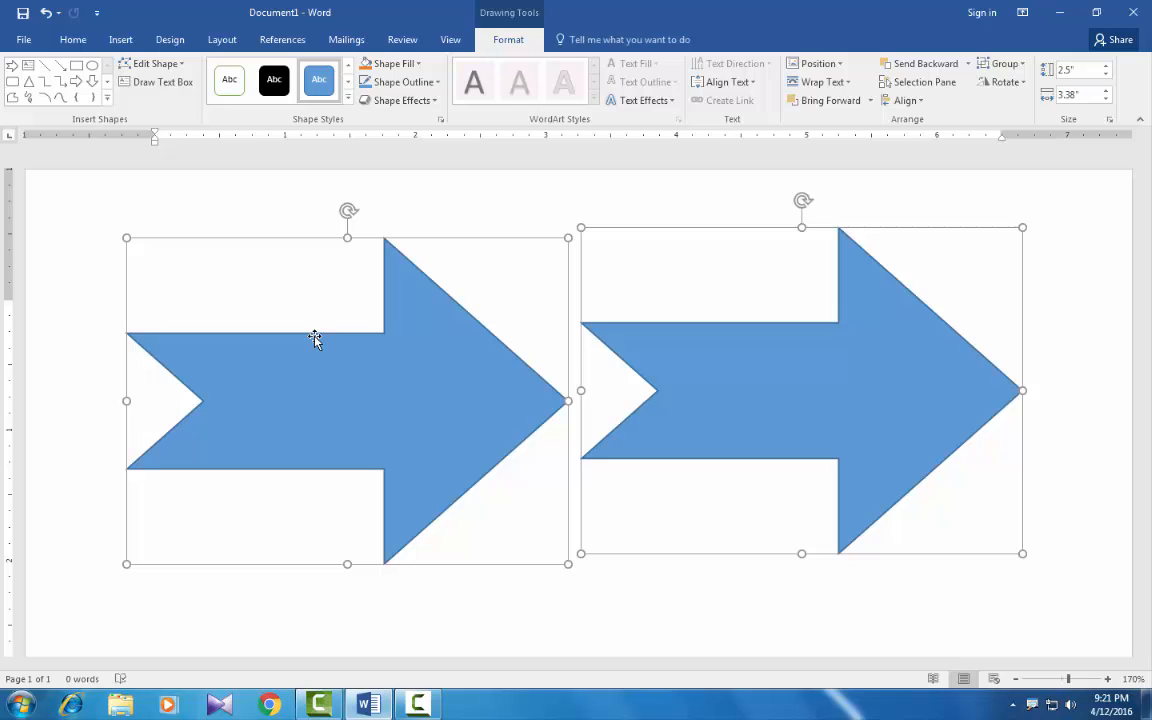
pyautogui.rightClick(315, 340)
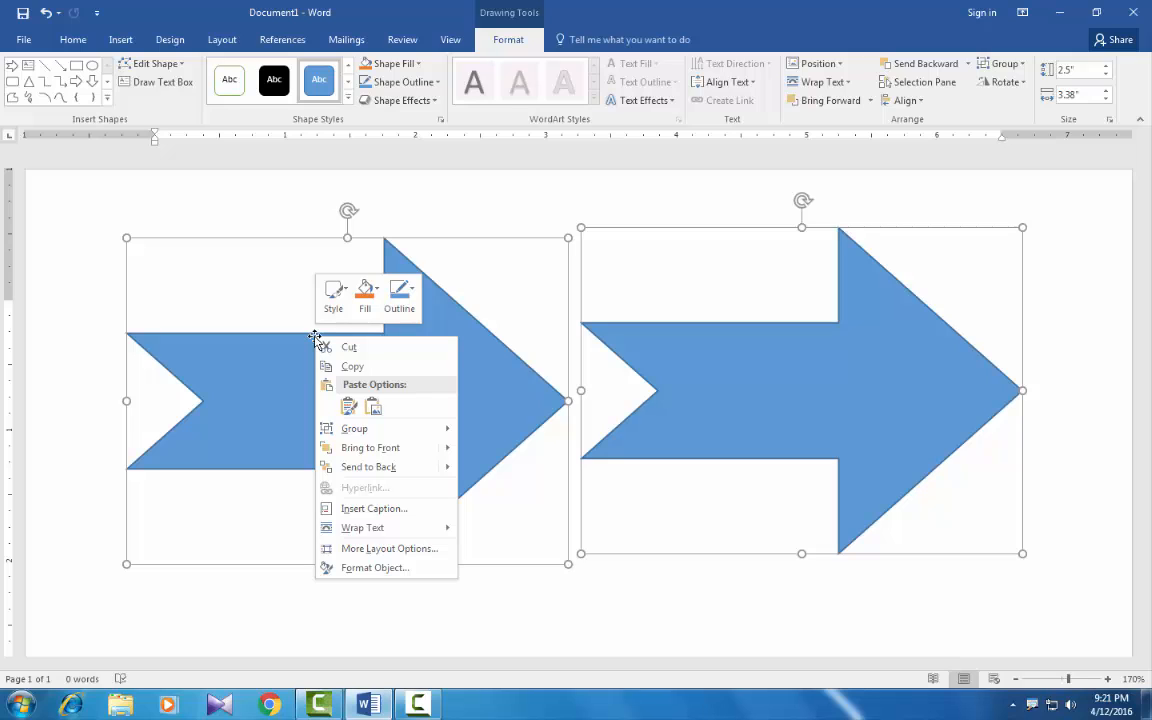
pyautogui.moveTo(357, 430)
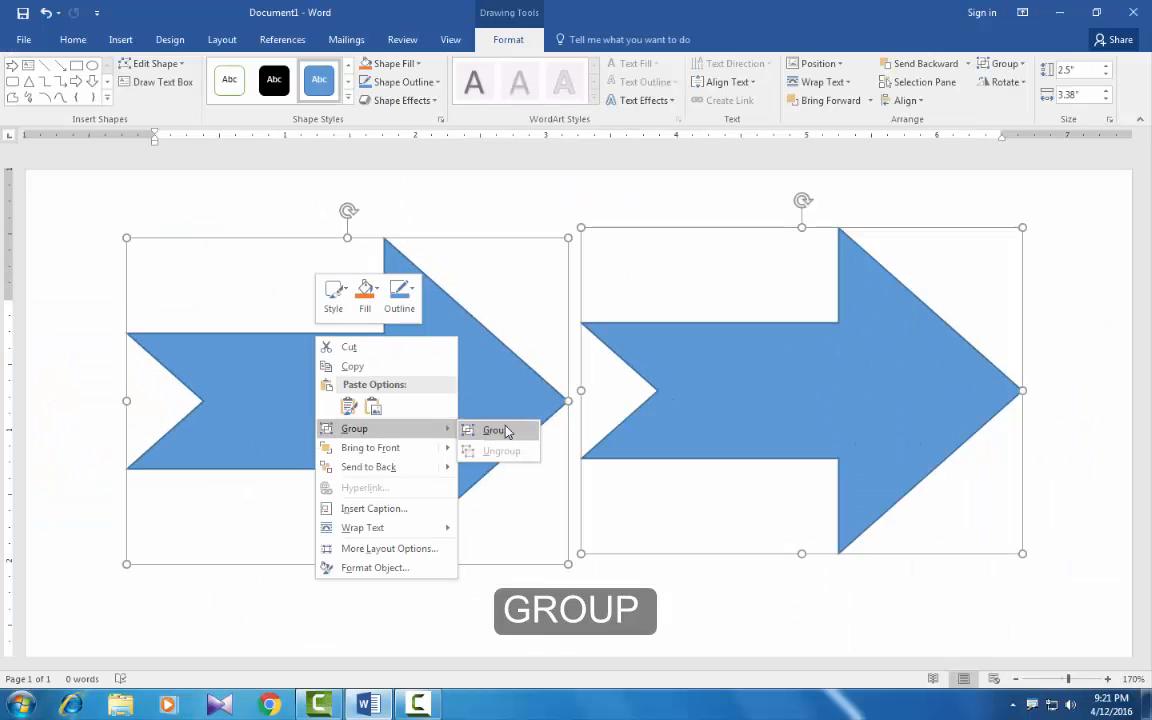
pyautogui.click(790, 444)
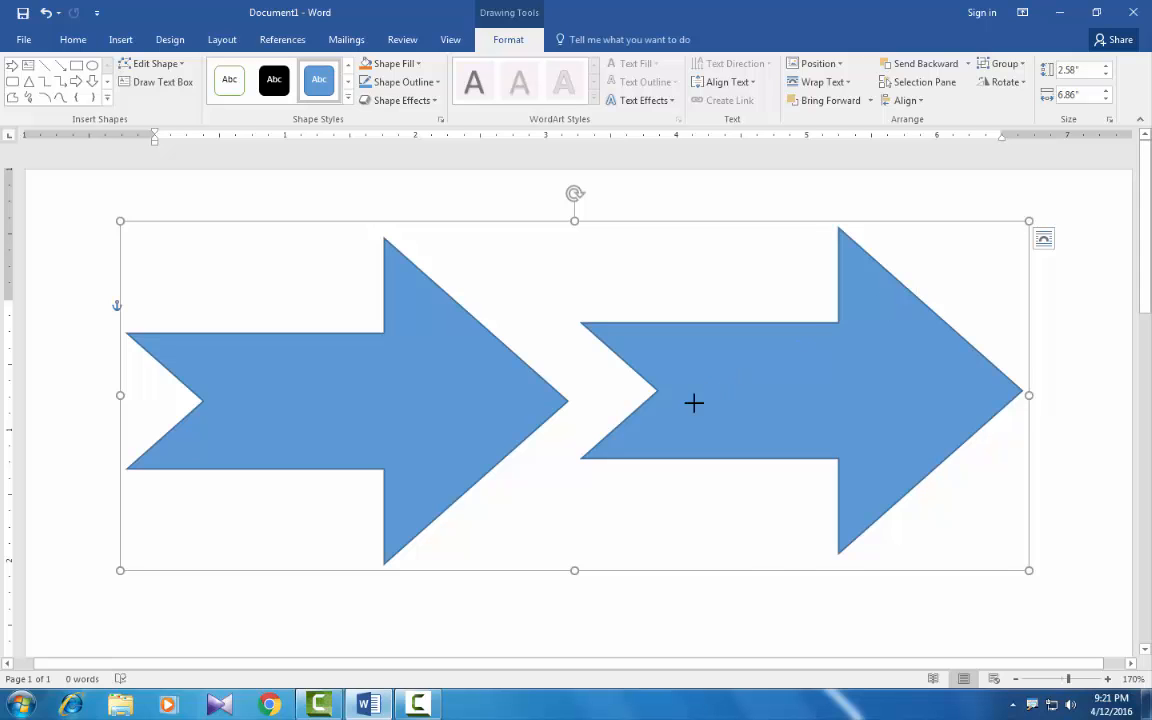
# Step: Shrink the grouped arrows to about 2.53" high by 6.52" wide, and ungroup them
pyautogui.moveTo(694, 402); pyautogui.dragTo(978, 234)
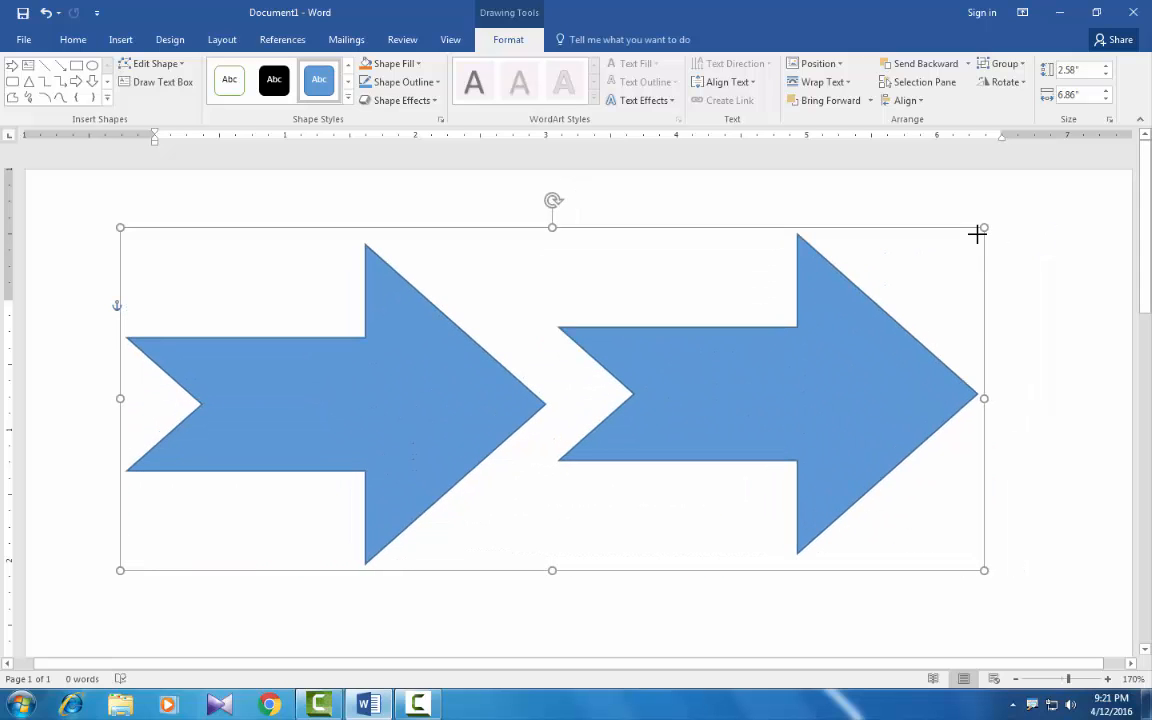
pyautogui.rightClick(807, 232)
pyautogui.moveTo(835, 326)
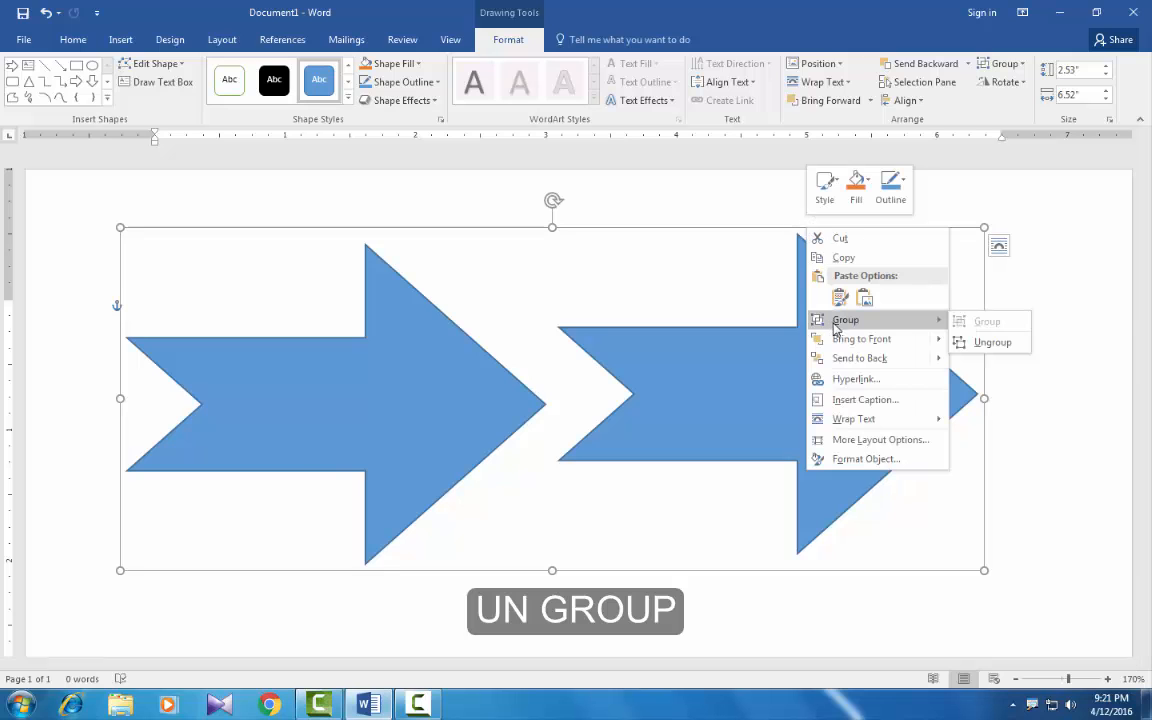
pyautogui.click(962, 343)
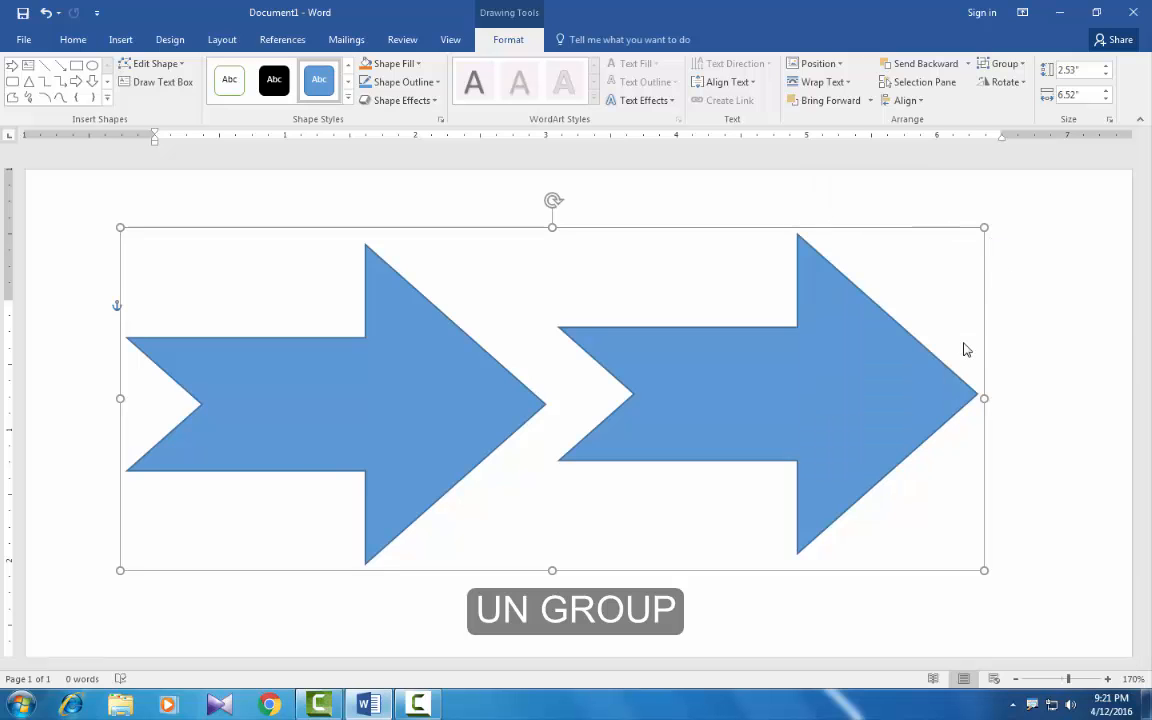
pyautogui.click(1020, 339)
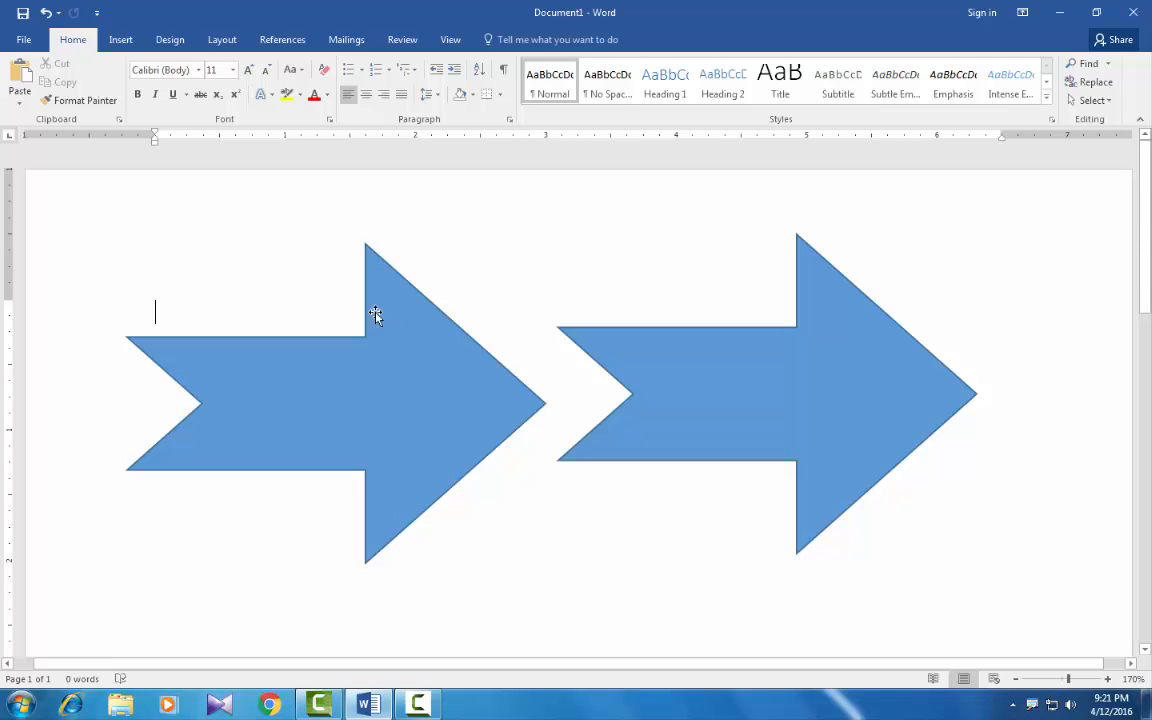
# Step: Shift the left arrow slightly up and left, and add the text "computer" inside it
pyautogui.click(275, 340)
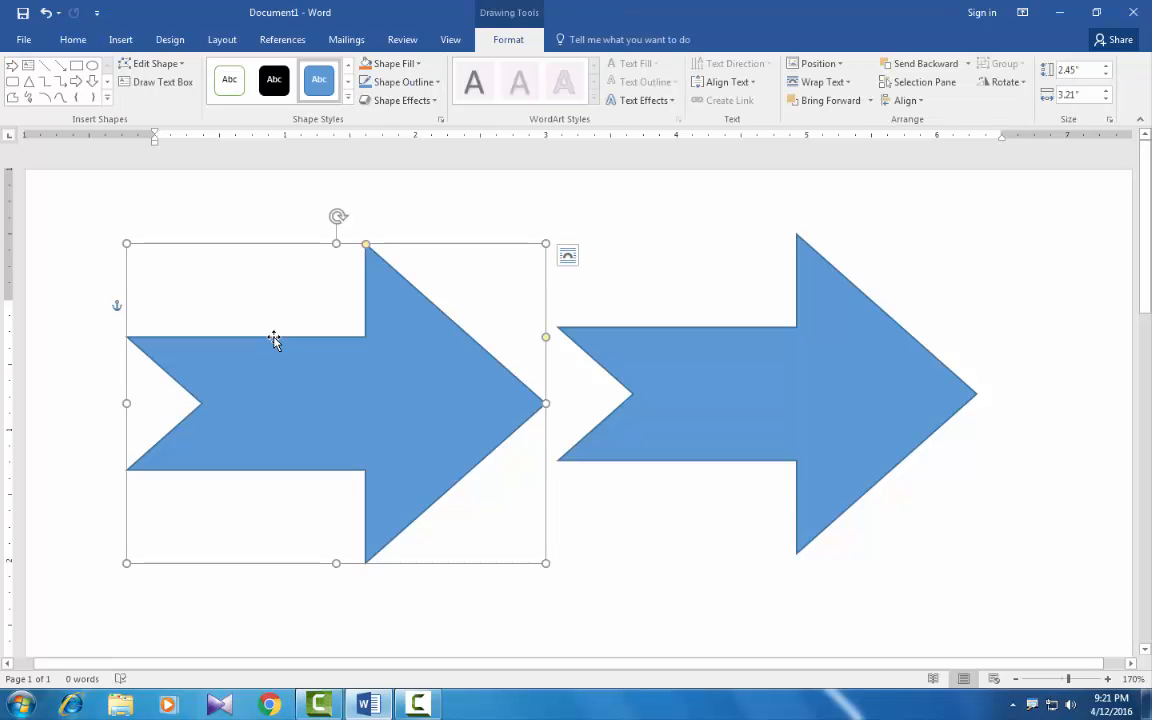
pyautogui.moveTo(275, 340); pyautogui.dragTo(269, 336)
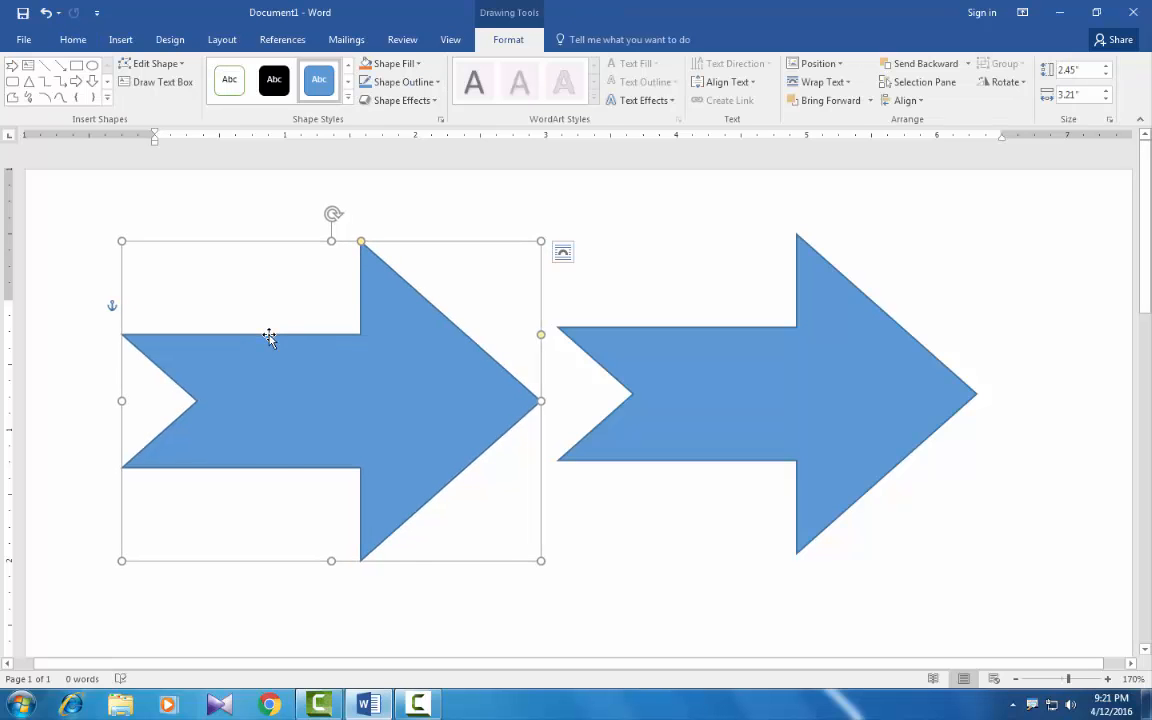
pyautogui.rightClick(269, 337)
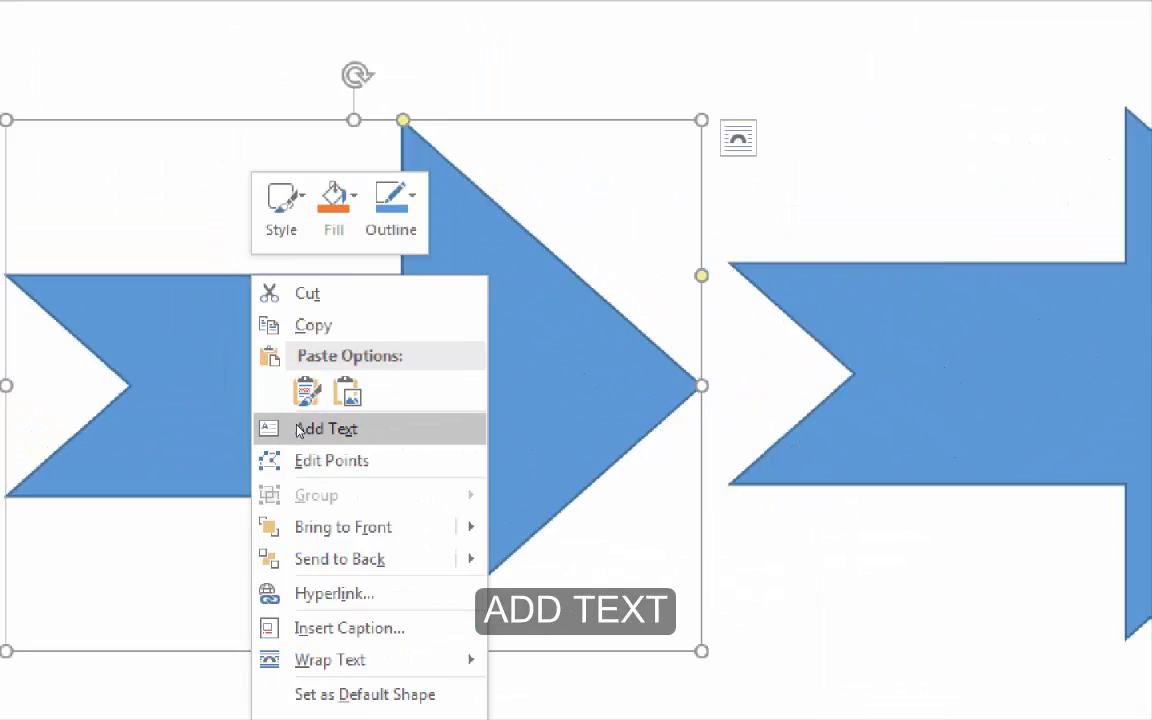
pyautogui.click(299, 430)
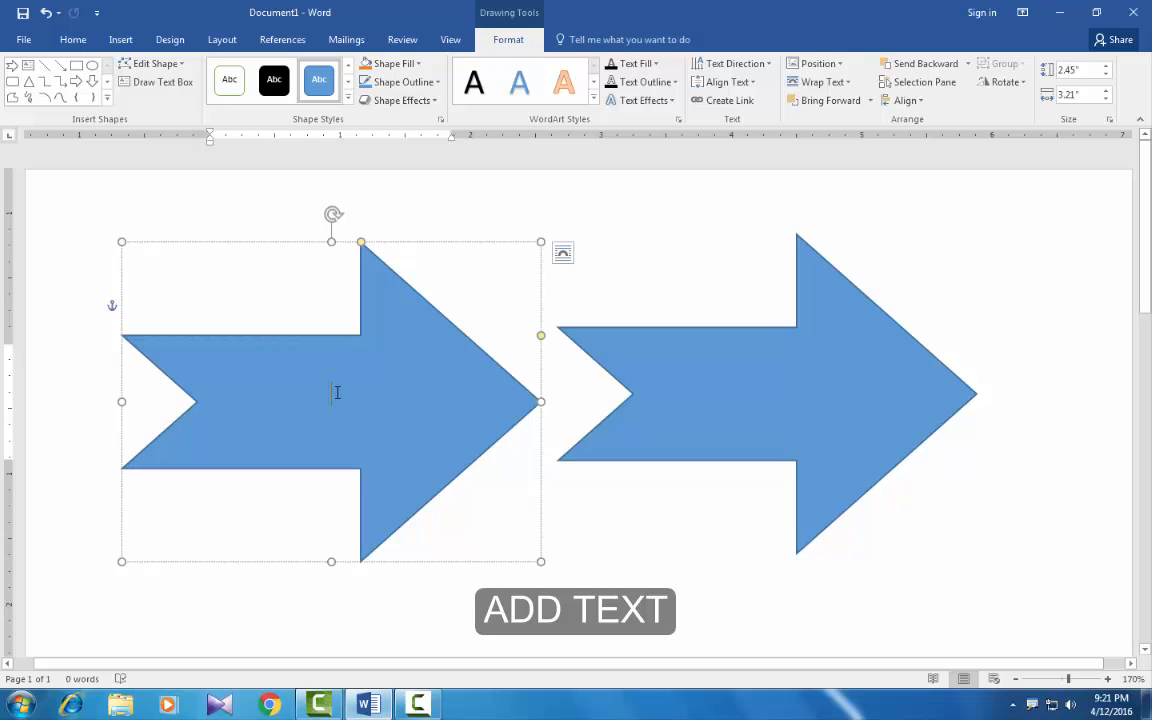
pyautogui.write('computer')
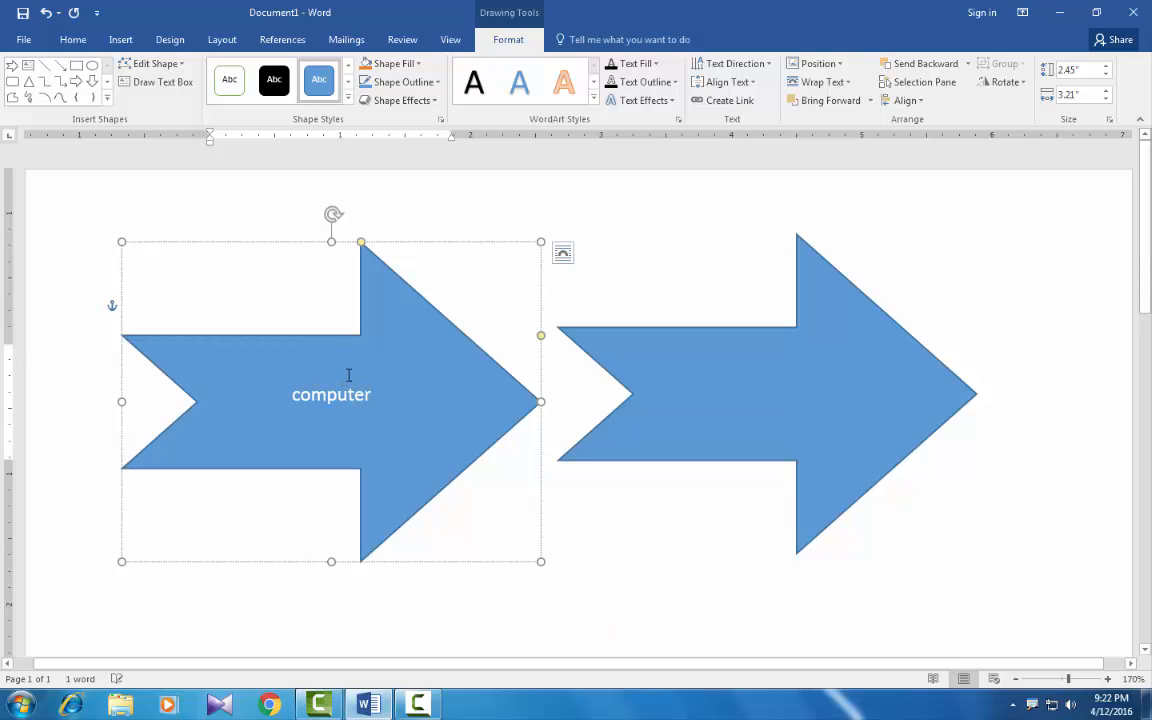
# Step: Enlarge the font of "computer" as far as the word still fits on one line in the arrow
pyautogui.moveTo(376, 394); pyautogui.dragTo(278, 404)
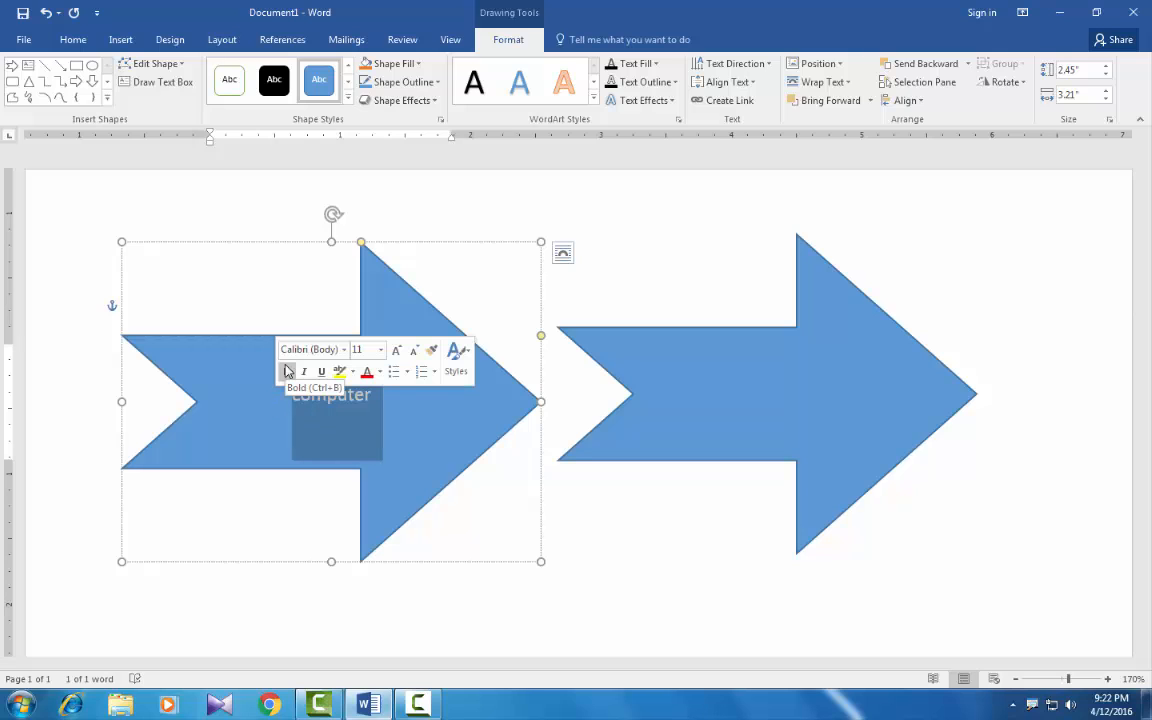
pyautogui.hotkey('ctrl', 'shift', '.')
pyautogui.hotkey('ctrl', 'shift', '.')
pyautogui.hotkey('ctrl', 'shift', '.')
pyautogui.hotkey('ctrl', 'shift', '.')
pyautogui.hotkey('ctrl', 'shift', '.')
pyautogui.hotkey('ctrl', 'shift', '.')
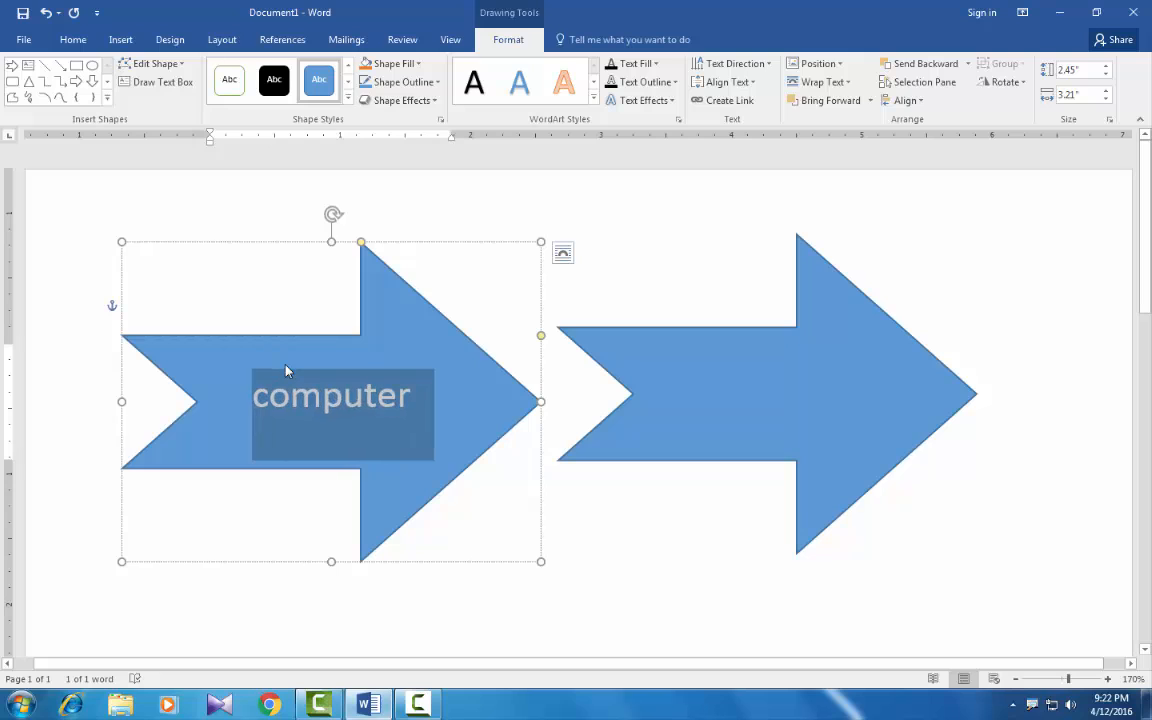
pyautogui.hotkey('ctrl', 'shift', '.')
pyautogui.hotkey('ctrl', 'shift', '.')
pyautogui.hotkey('ctrl', 'shift', '.')
pyautogui.hotkey('ctrl', 'shift', ',')
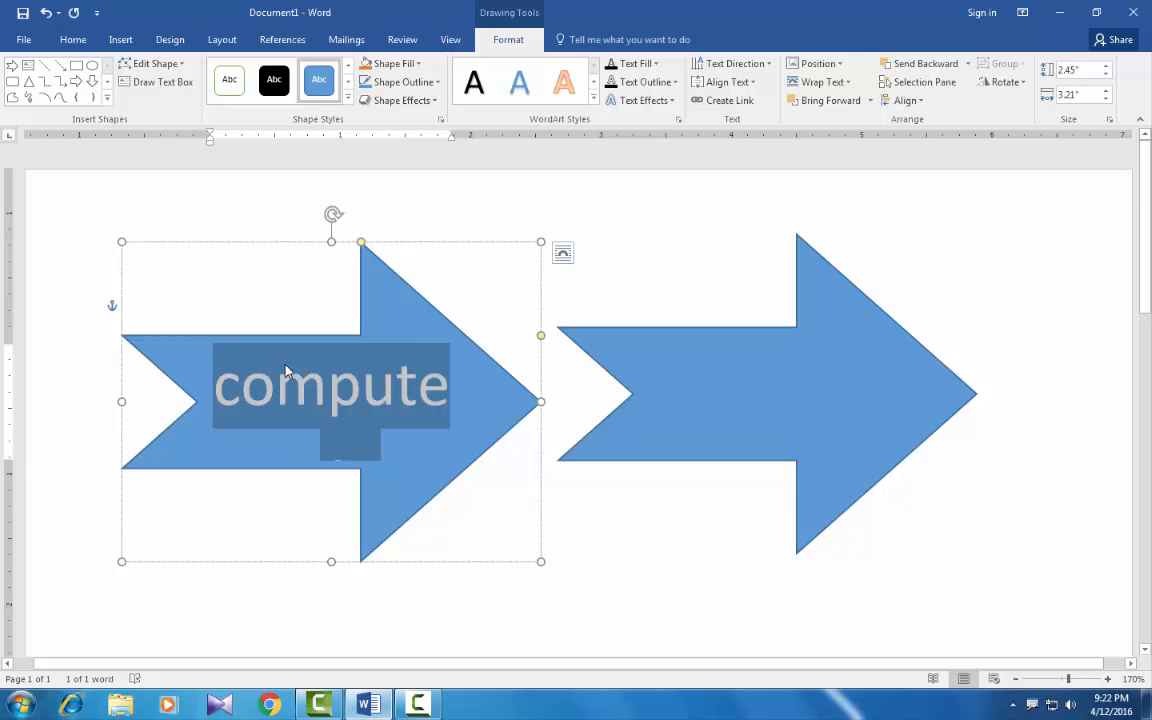
pyautogui.hotkey('ctrl', 'shift', ',')
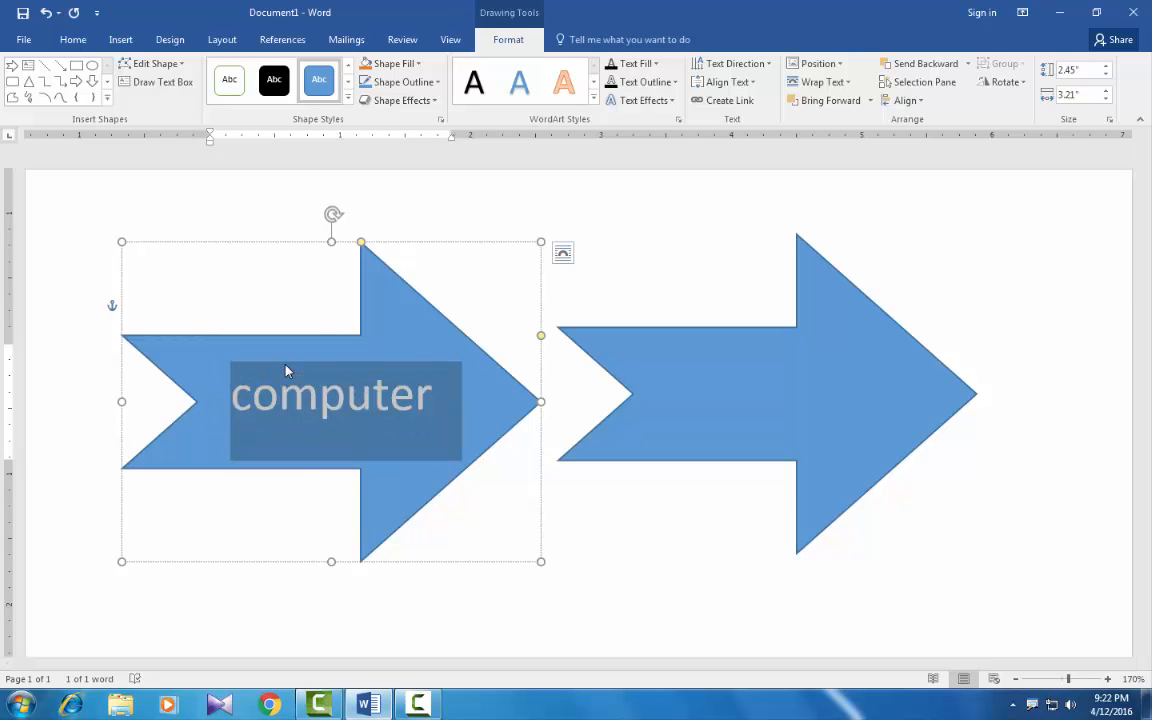
pyautogui.click(437, 389)
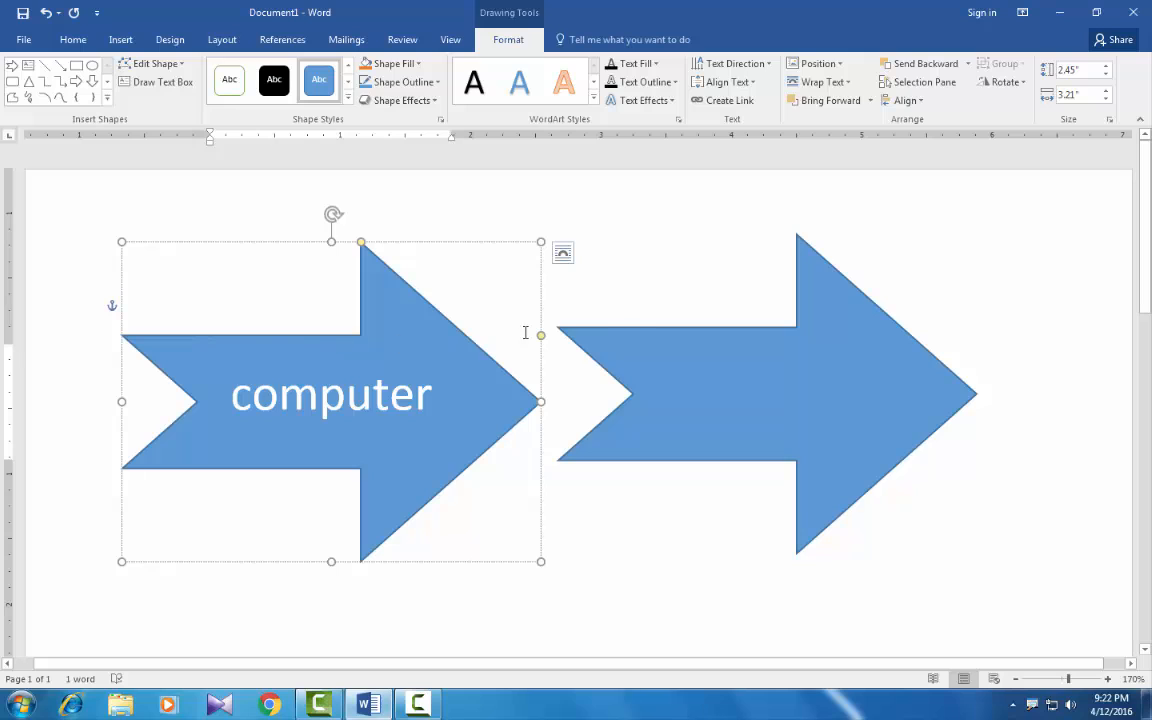
# Step: Draw an isosceles triangle about 0.8" high and 0.77" wide below the shaft of the "computer" arrow
pyautogui.click(634, 332)
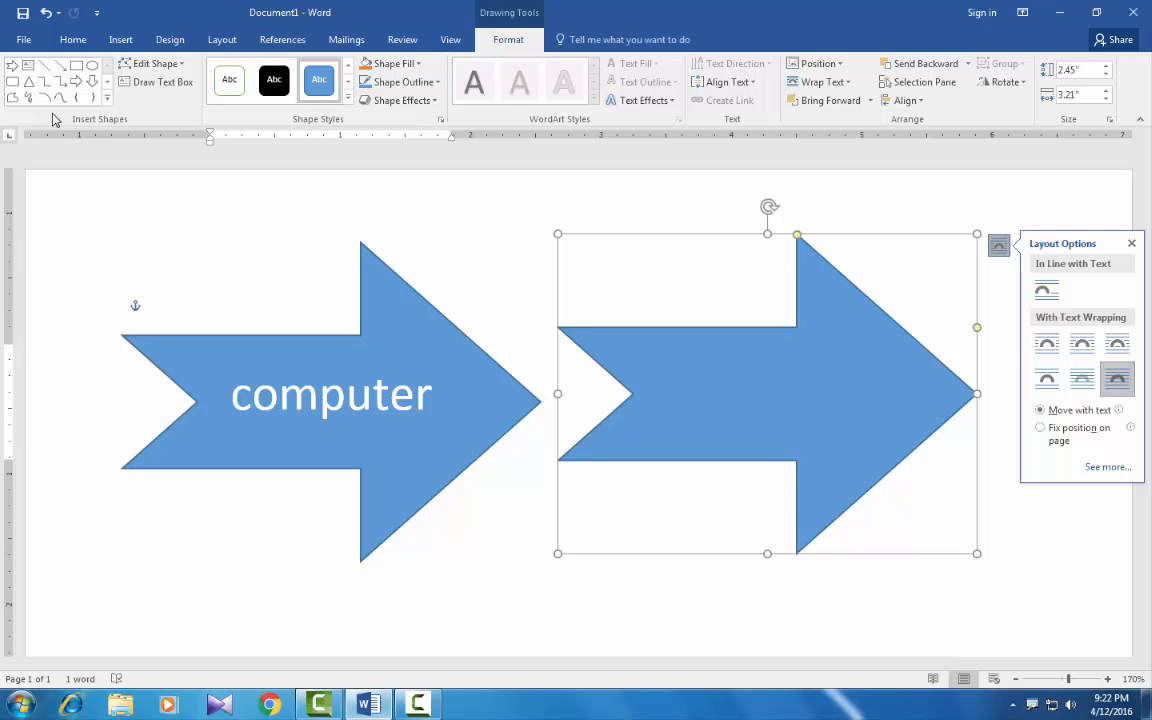
pyautogui.click(29, 80)
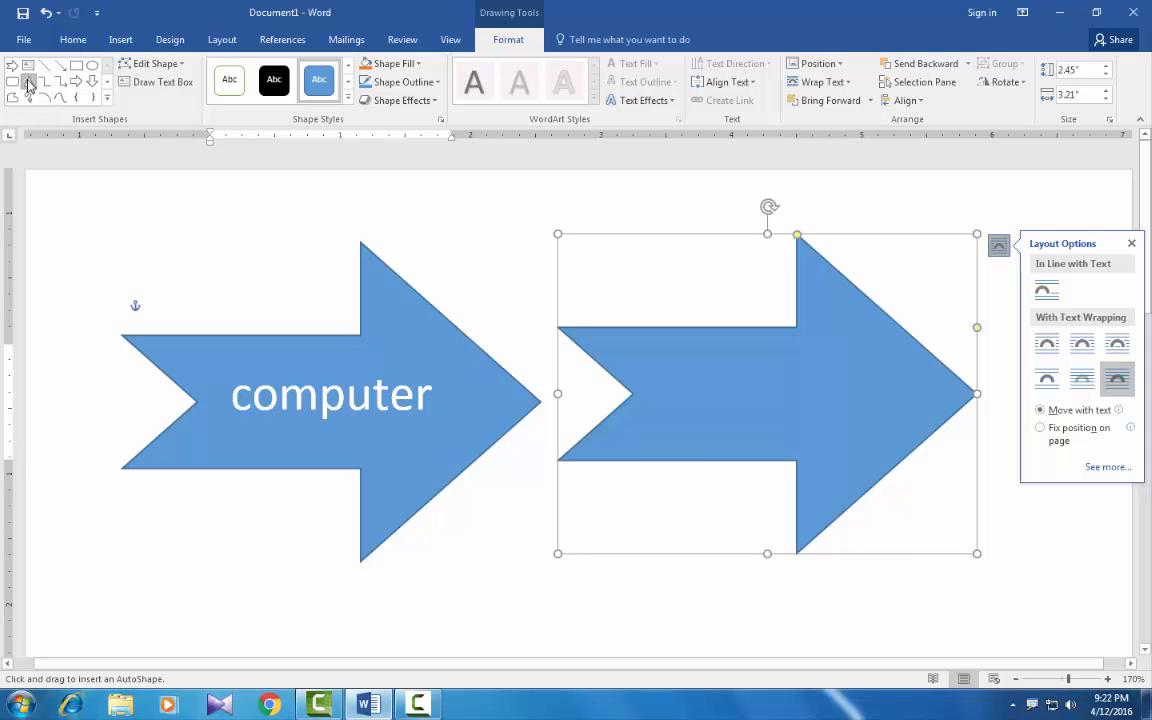
pyautogui.moveTo(145, 517); pyautogui.dragTo(247, 622)
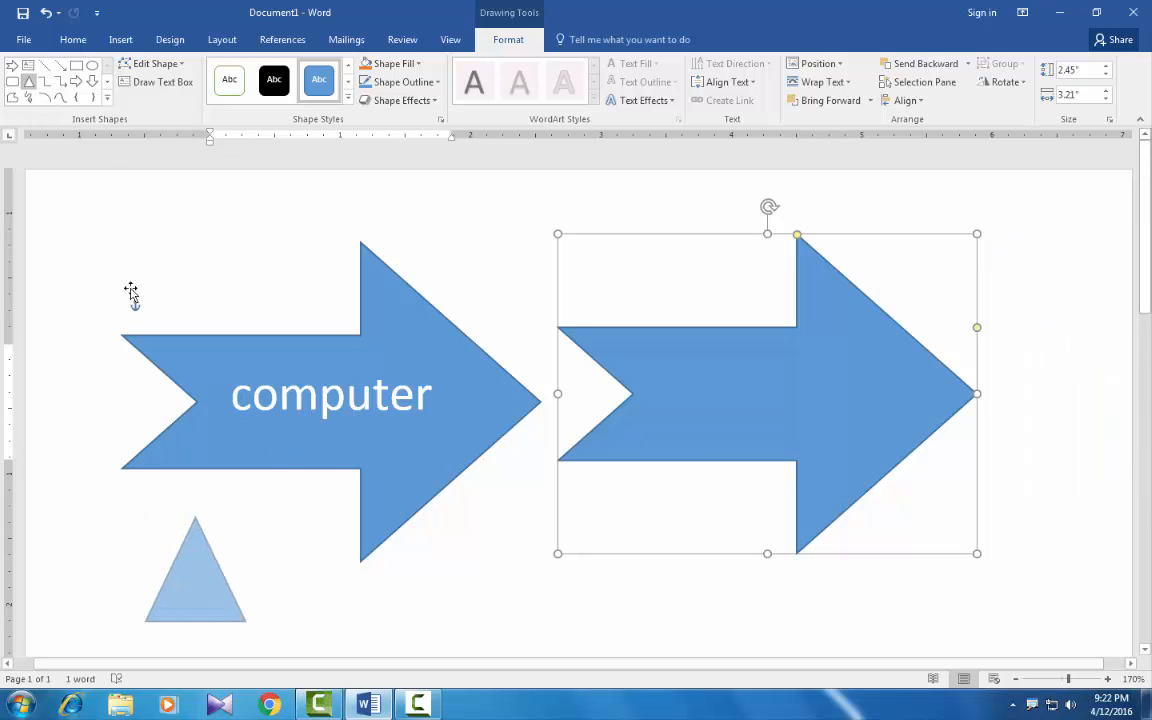
# Step: Draw a small right arrow about 0.58" high and 0.63" wide to the right of the triangle, below the "computer" arrow
pyautogui.click(76, 81)
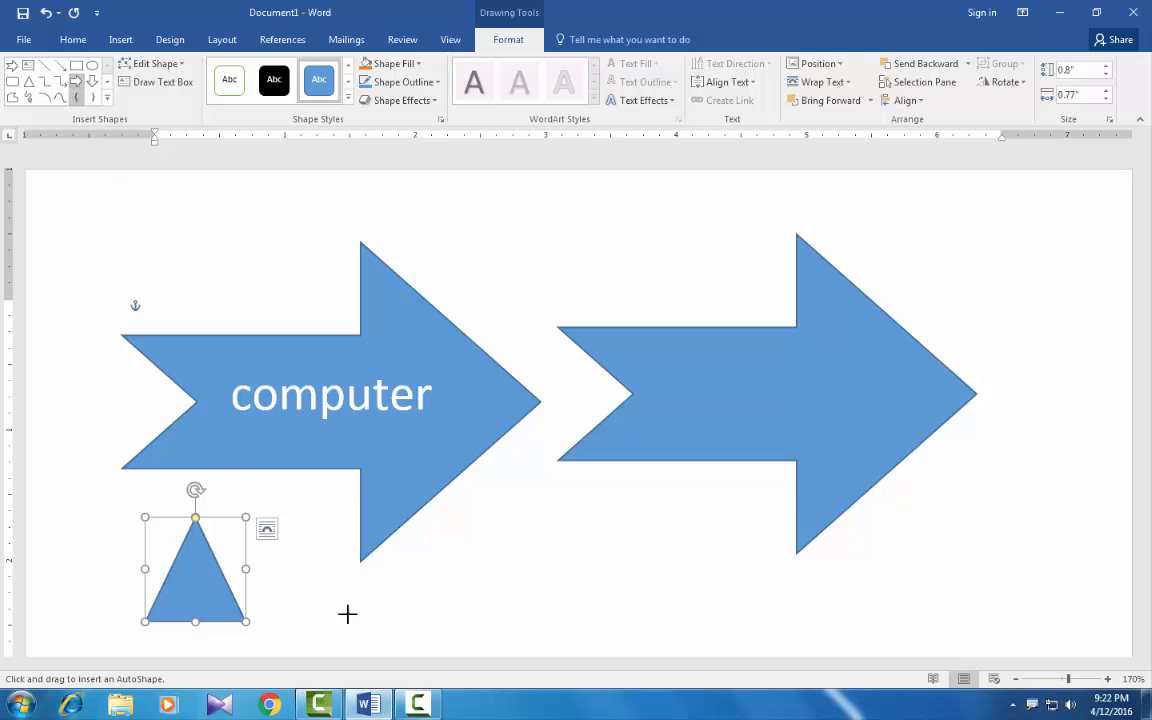
pyautogui.moveTo(432, 572); pyautogui.dragTo(516, 647)
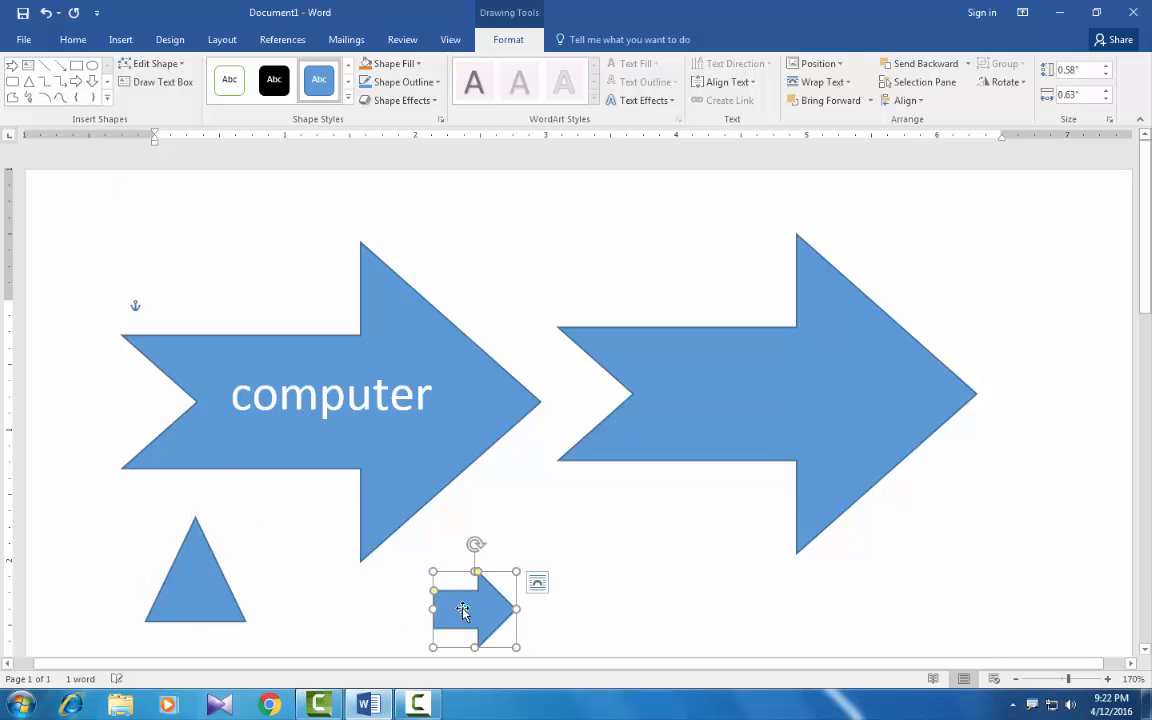
# Step: Apply the shape style Moderate Effect - Green, Accent 6 to the large arrow without text
pyautogui.click(678, 333)
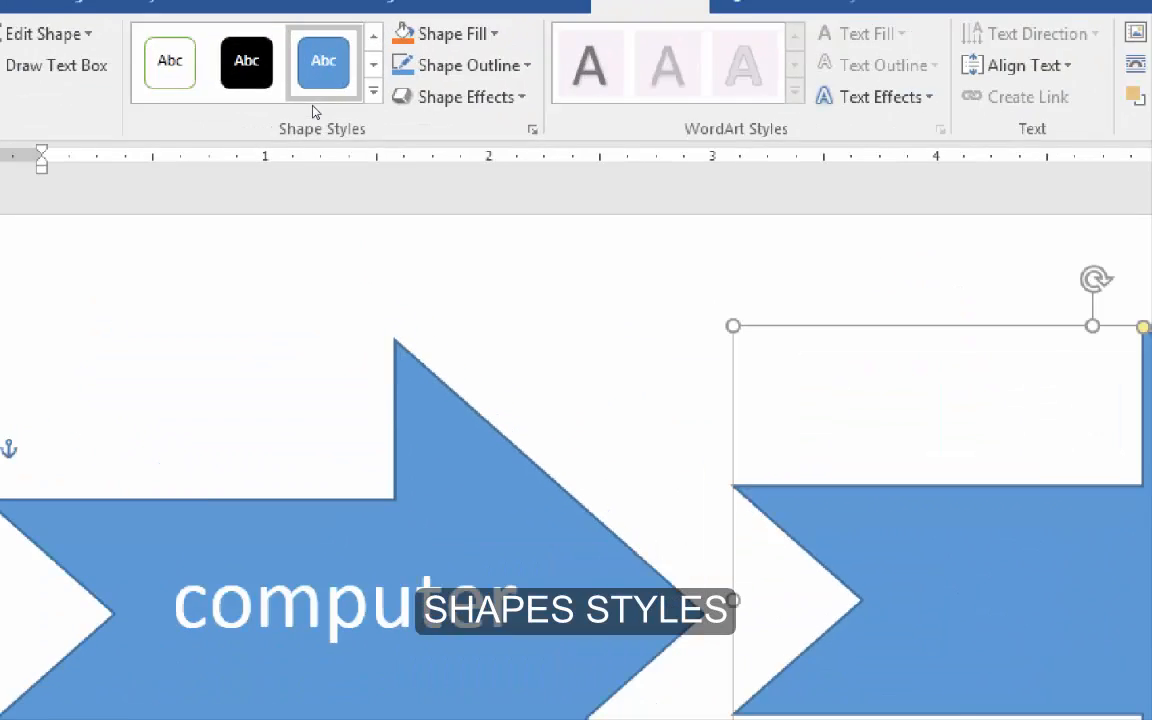
pyautogui.press('ctrl')
pyautogui.click(348, 101)
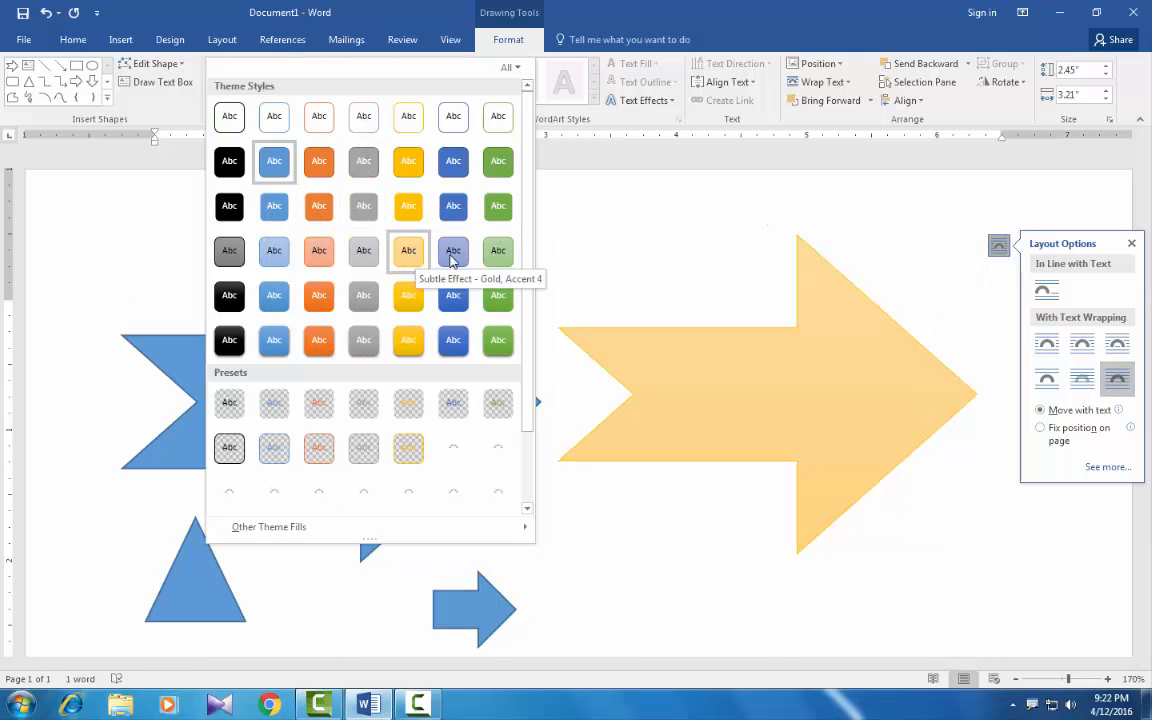
pyautogui.click(498, 298)
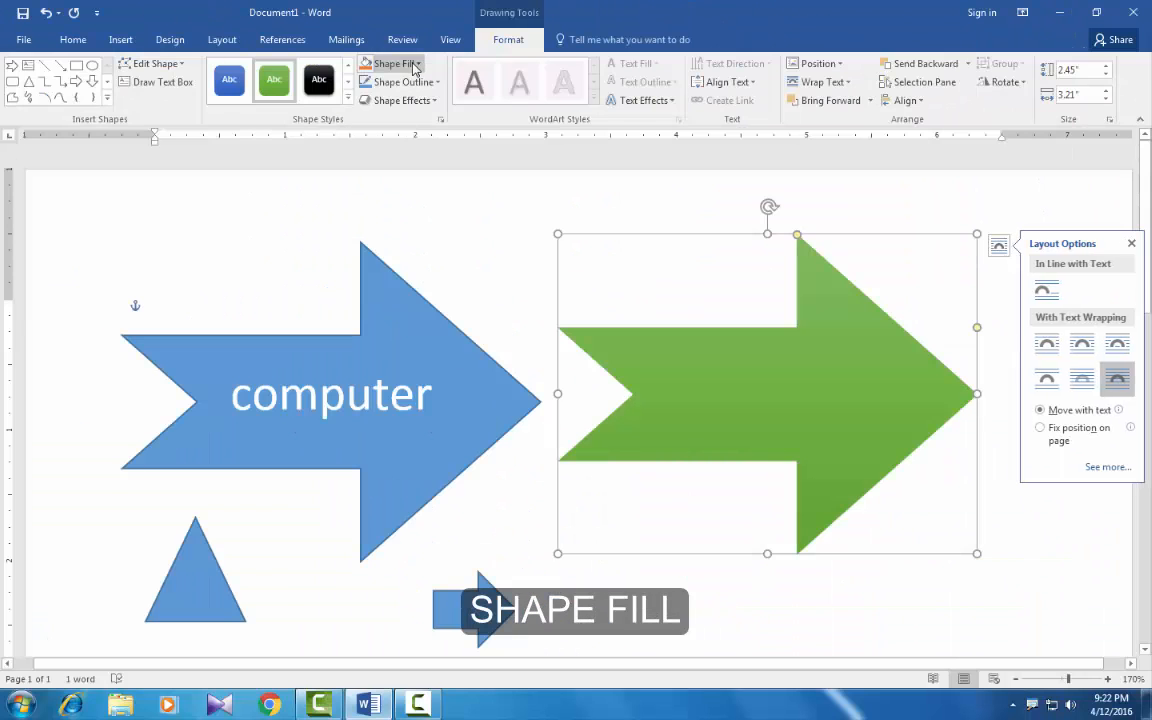
# Step: Fill the large green arrow with the Hydrangeas picture from the Sample Pictures folder
pyautogui.click(418, 66)
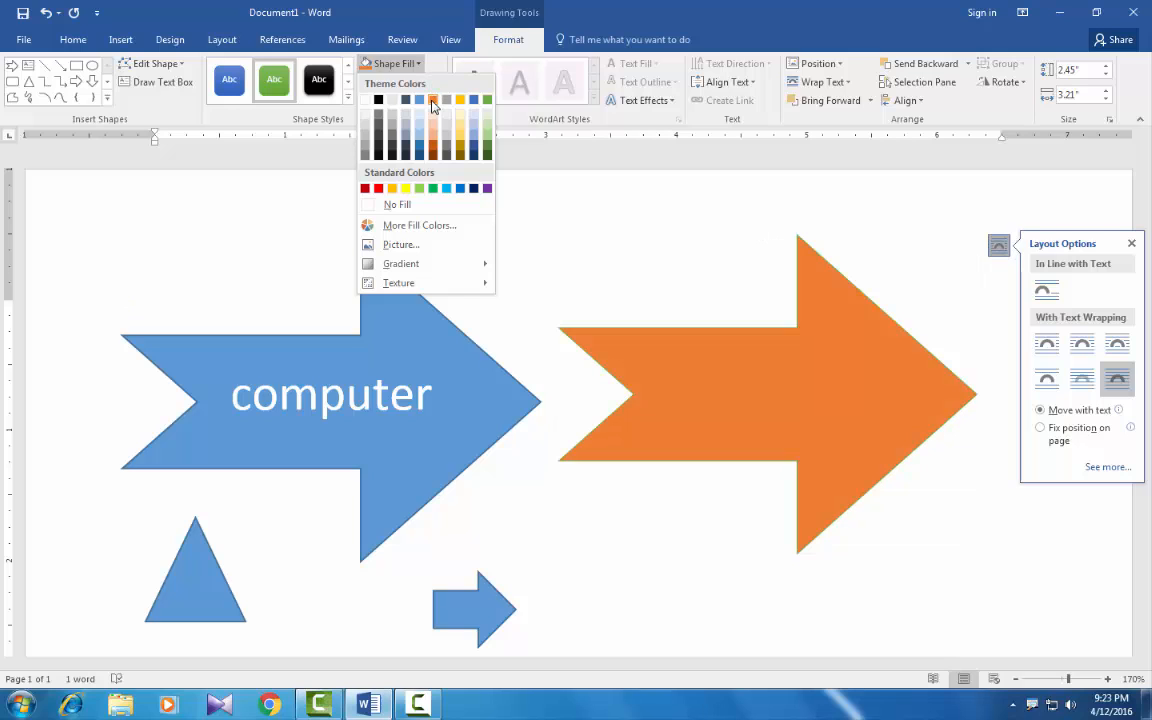
pyautogui.click(398, 247)
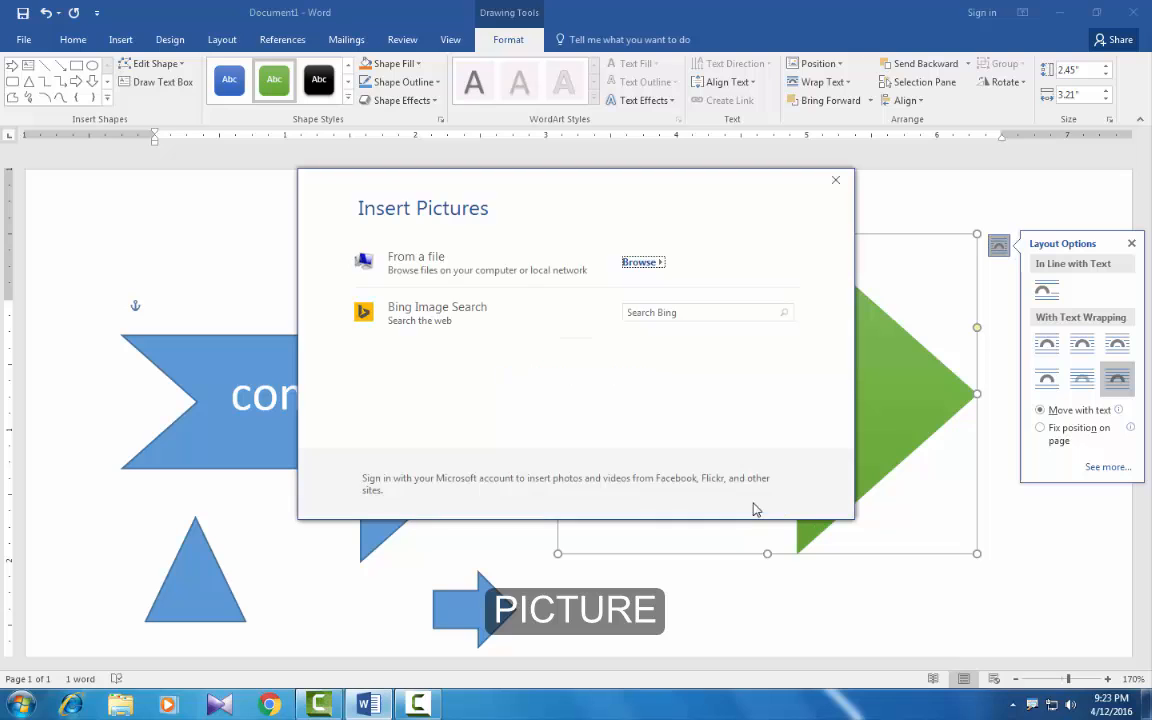
pyautogui.click(384, 265)
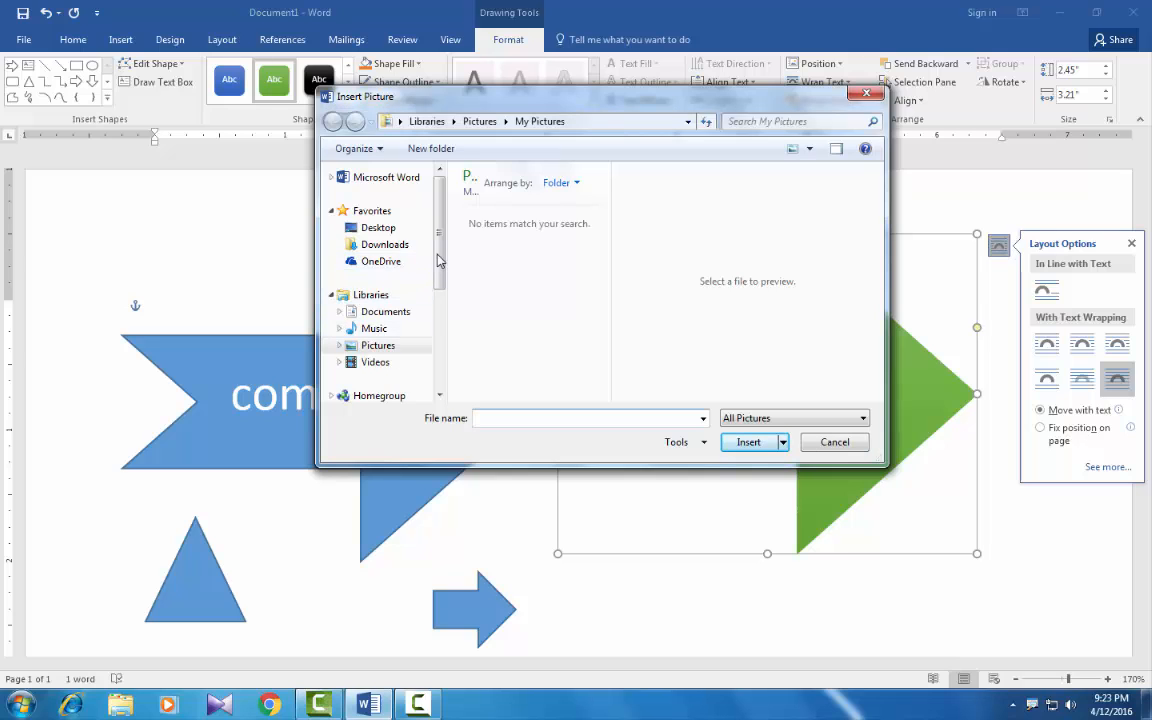
pyautogui.scroll(-2, 377, 320)
pyautogui.click(377, 274)
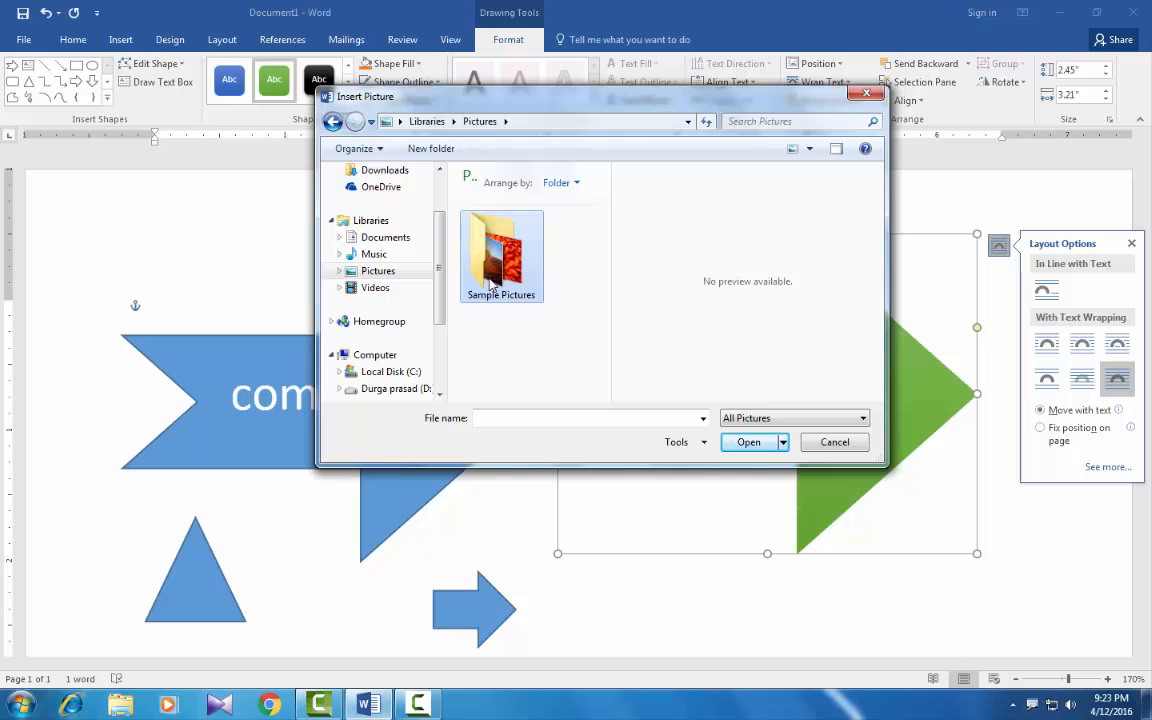
pyautogui.doubleClick(492, 285)
pyautogui.click(505, 378)
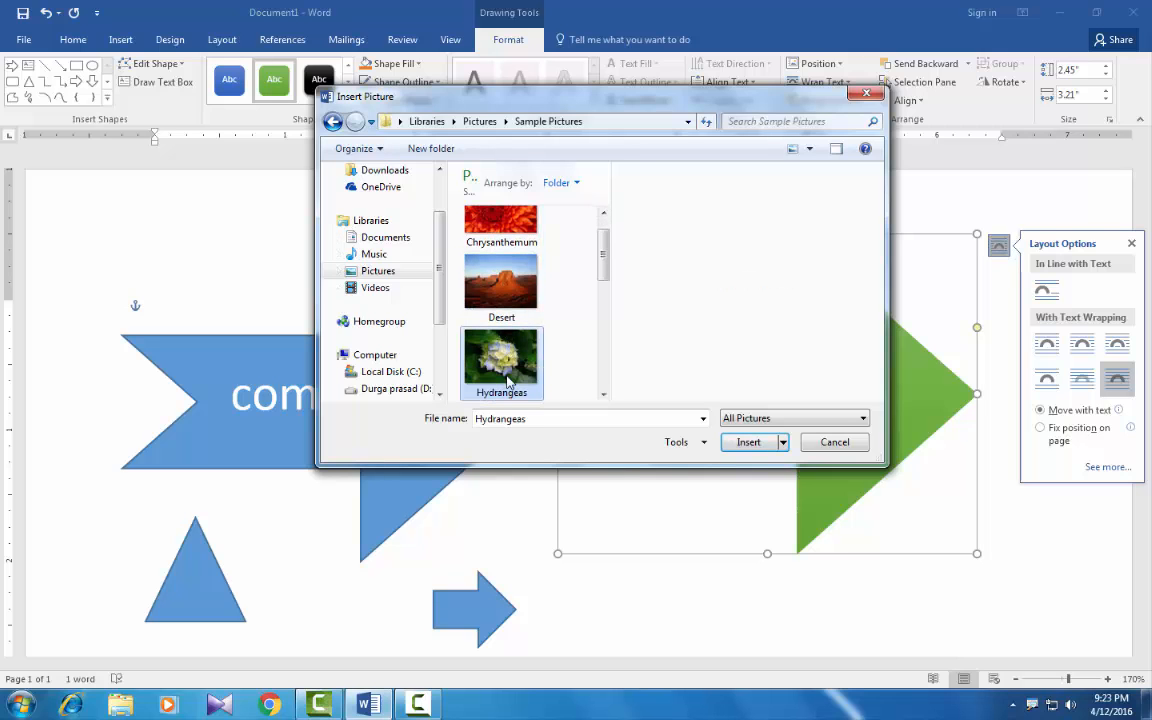
pyautogui.click(750, 443)
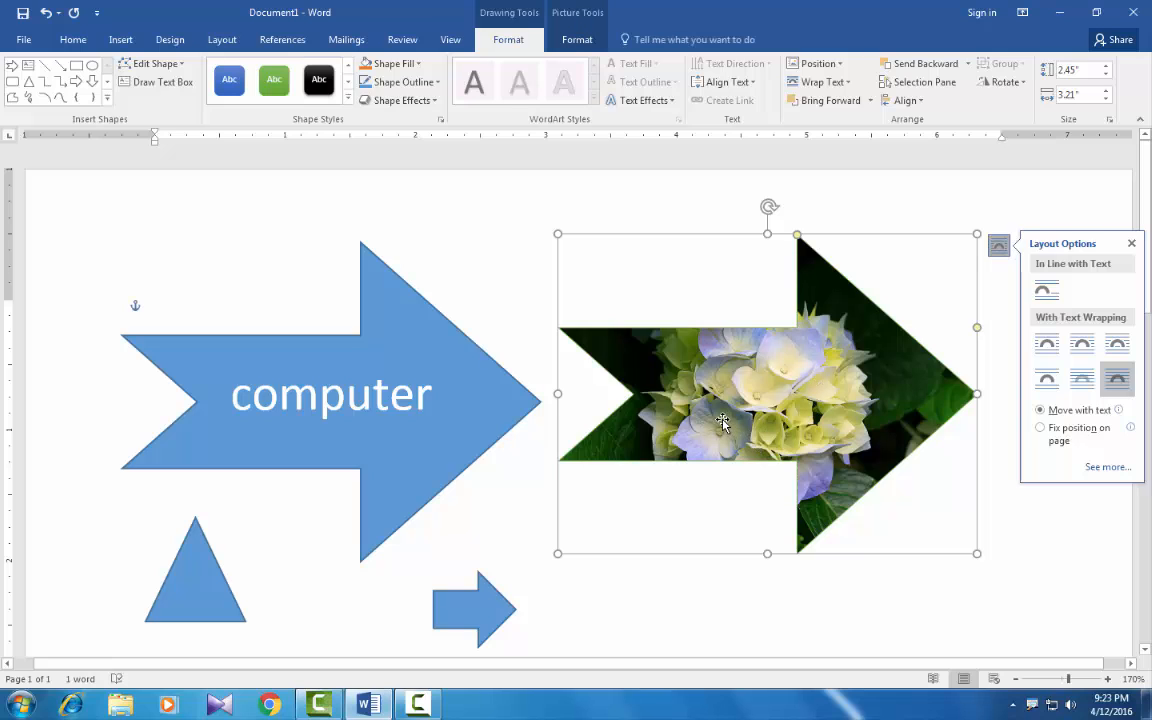
# Step: Change the picture-filled arrow to a gradient fill using the detailed gradient settings
pyautogui.click(417, 64)
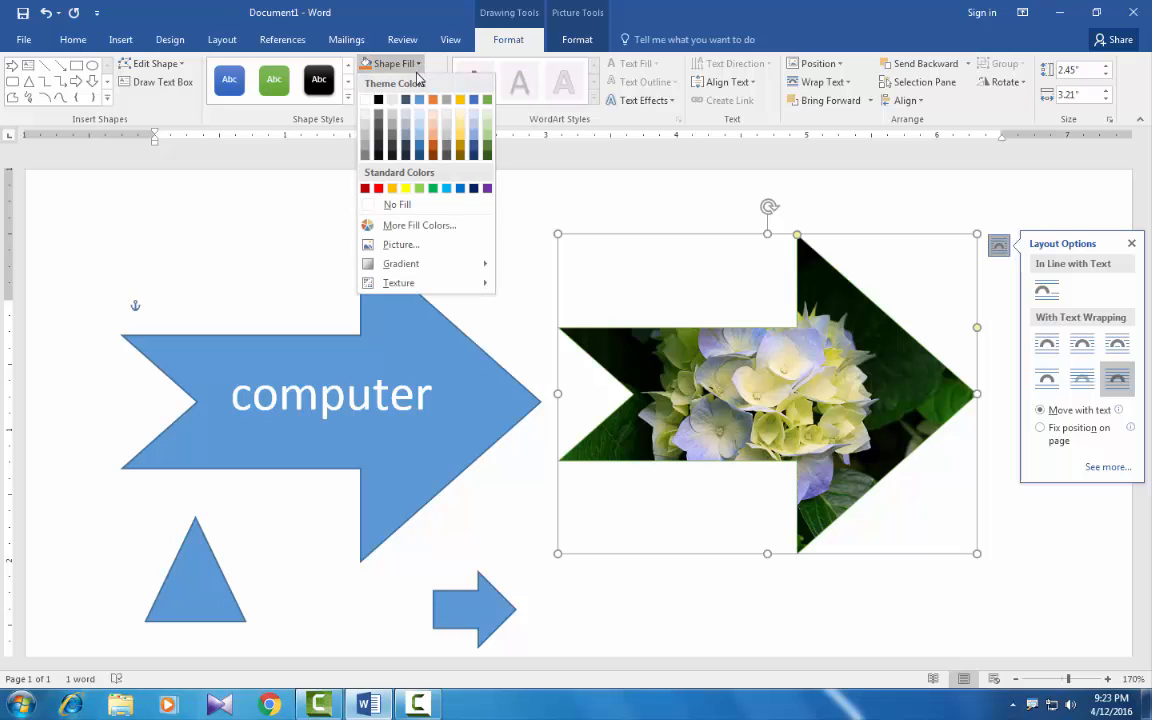
pyautogui.moveTo(470, 266)
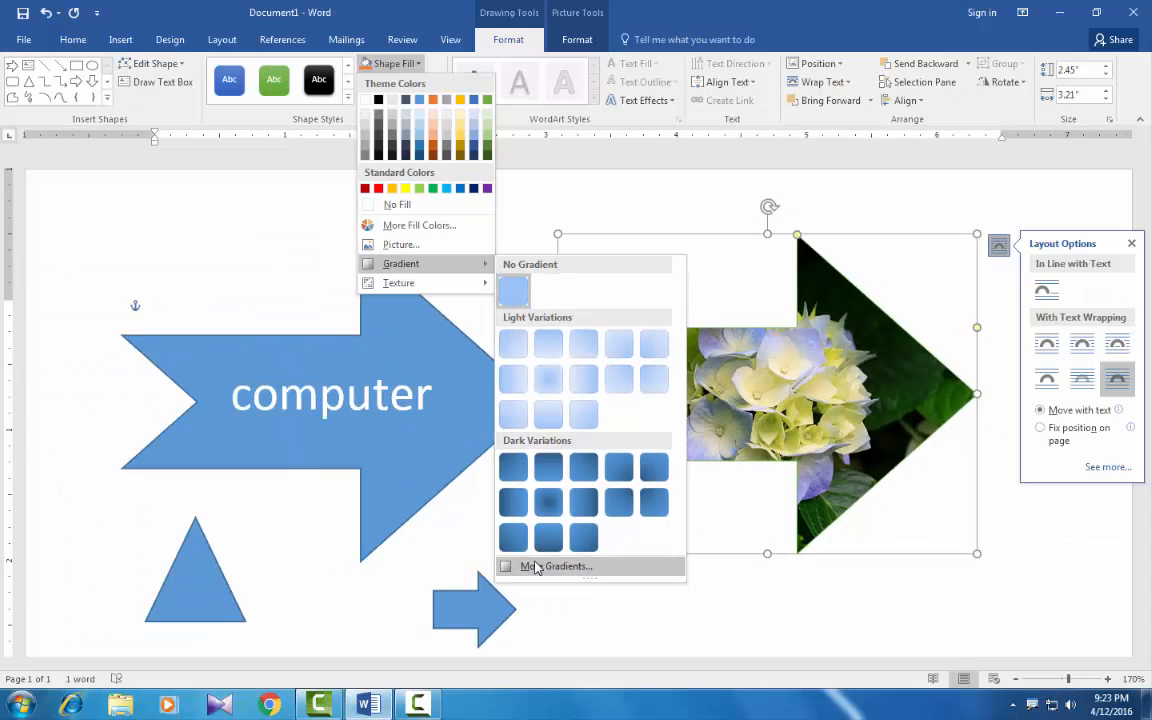
pyautogui.click(537, 567)
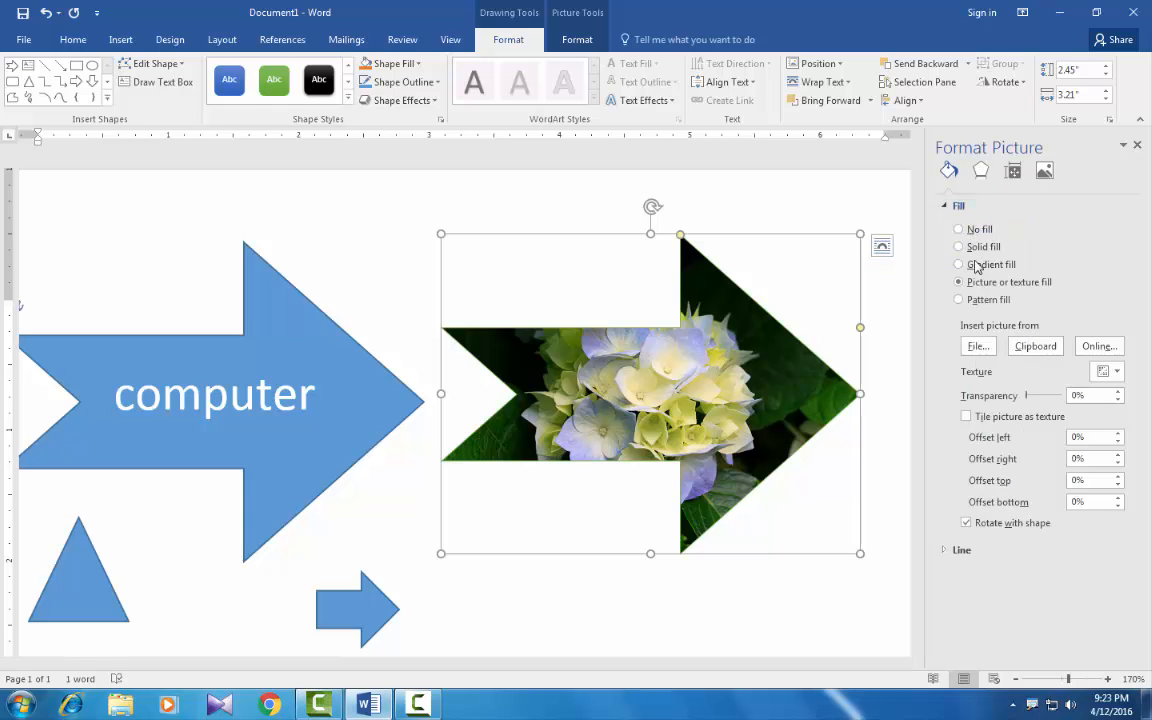
pyautogui.click(977, 268)
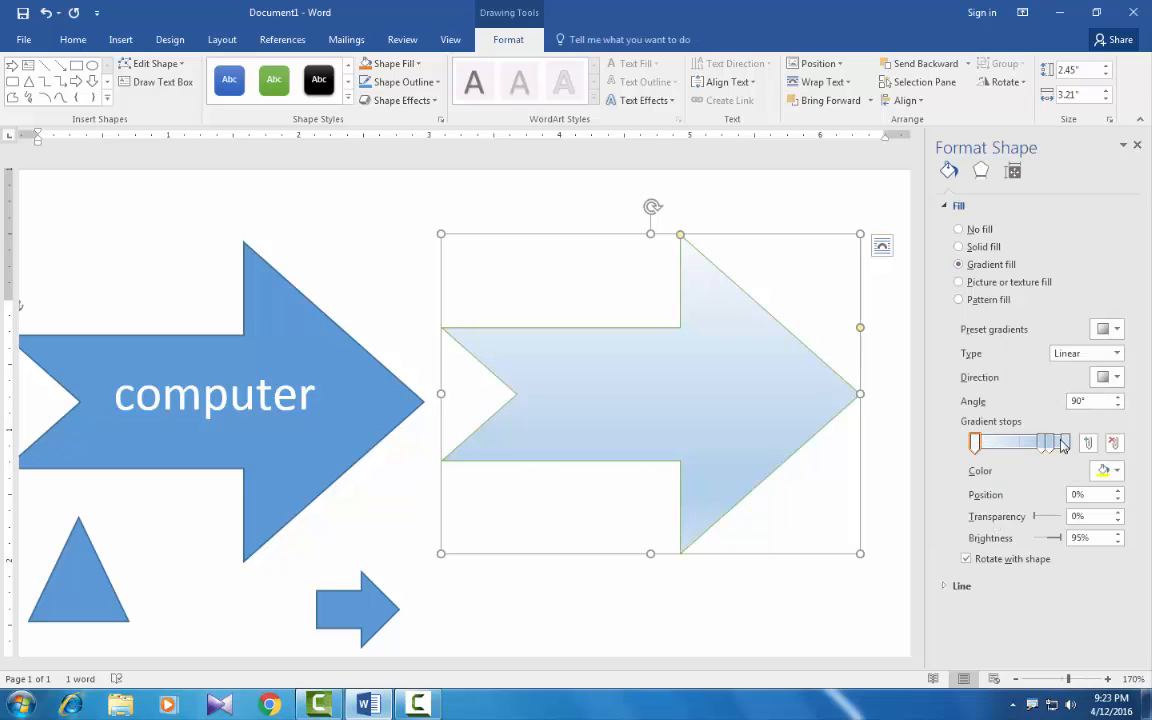
# Step: Move a middle gradient stop to 38% and color it orange, and color the 100% stop green
pyautogui.moveTo(1041, 444); pyautogui.dragTo(1008, 446)
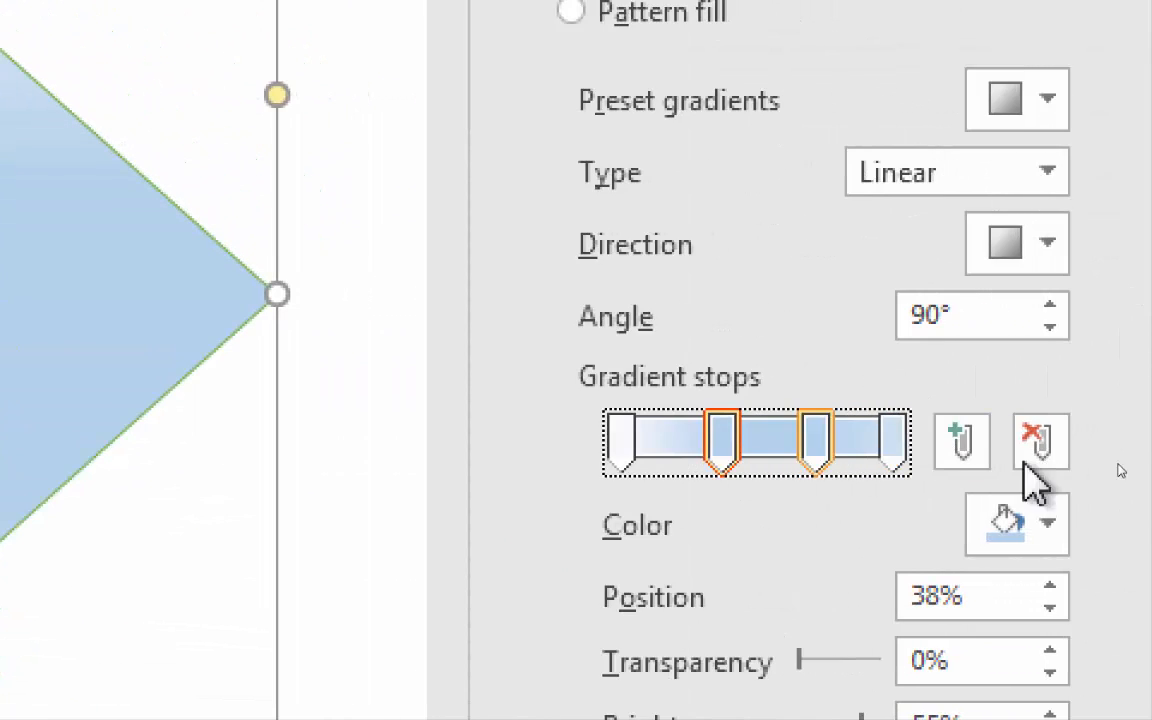
pyautogui.click(1052, 532)
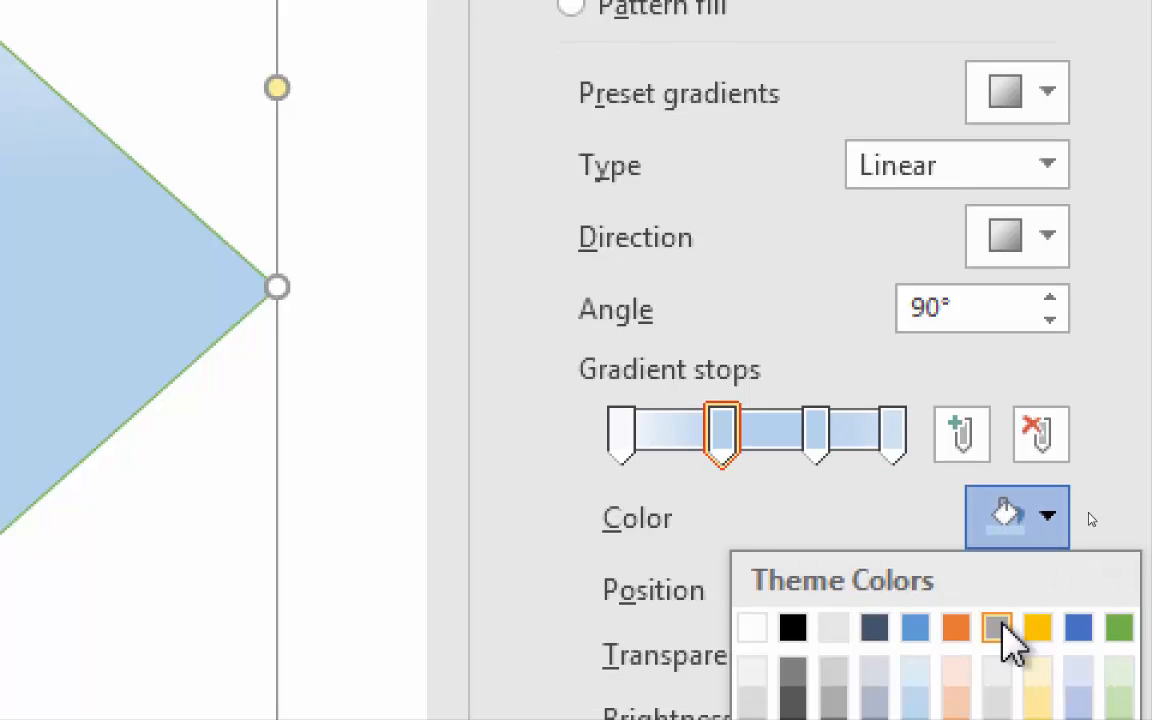
pyautogui.click(952, 617)
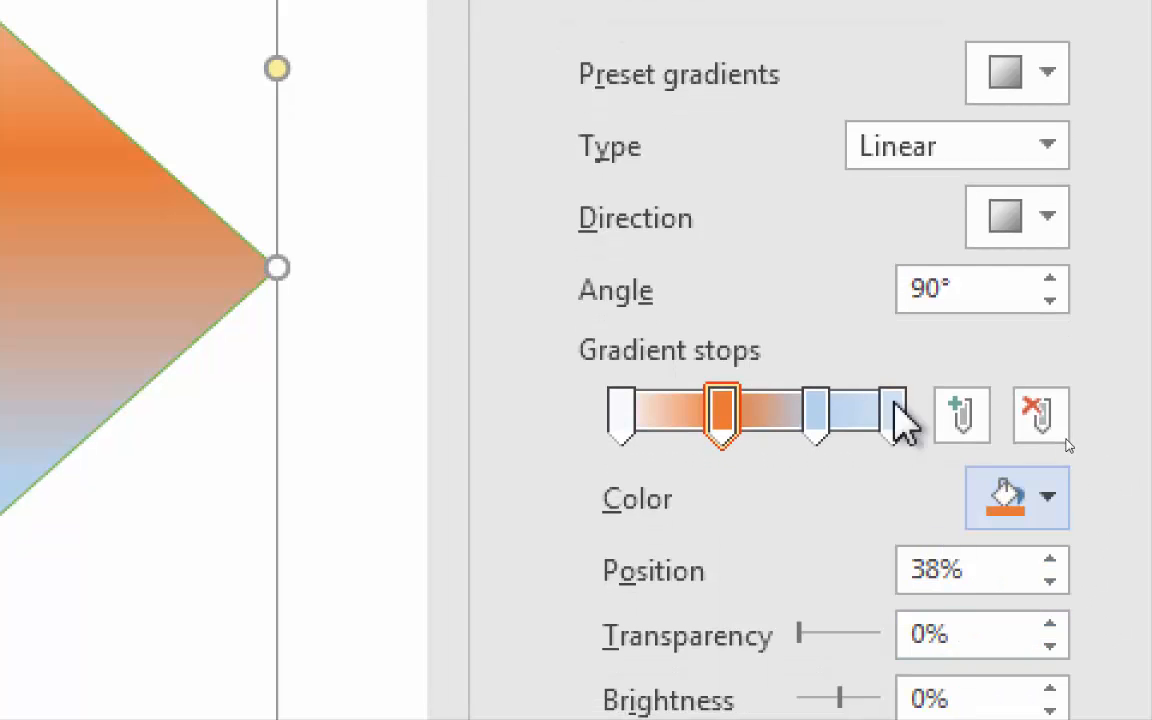
pyautogui.click(893, 415)
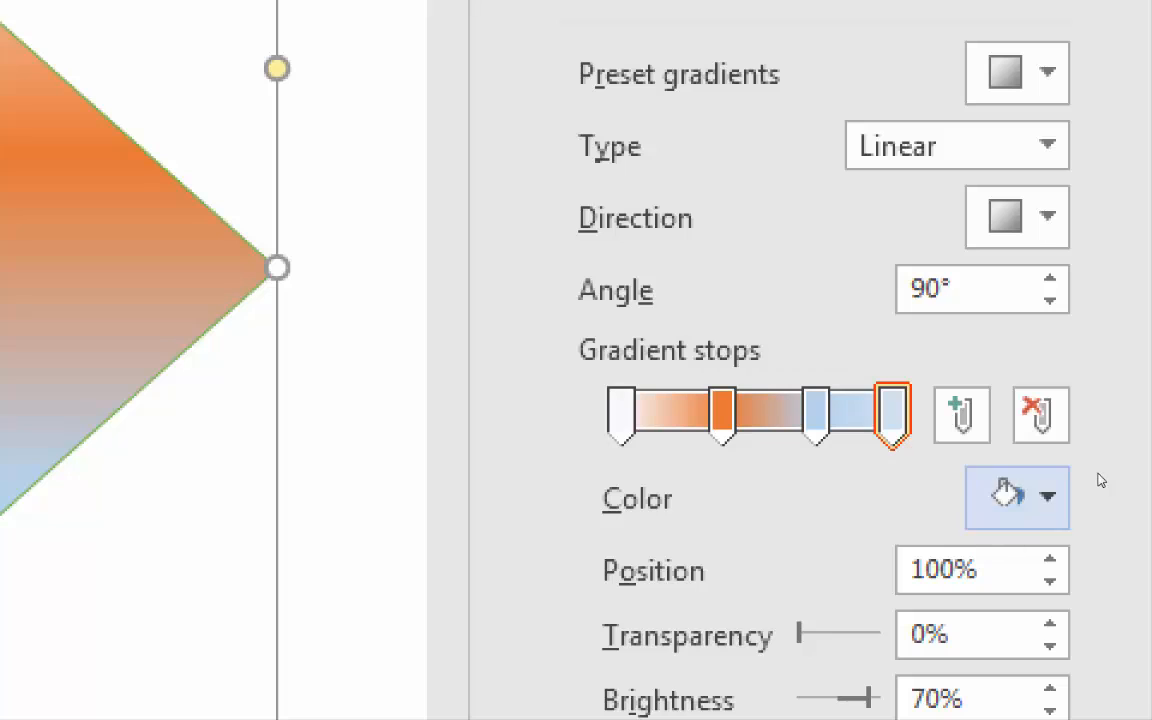
pyautogui.click(995, 500)
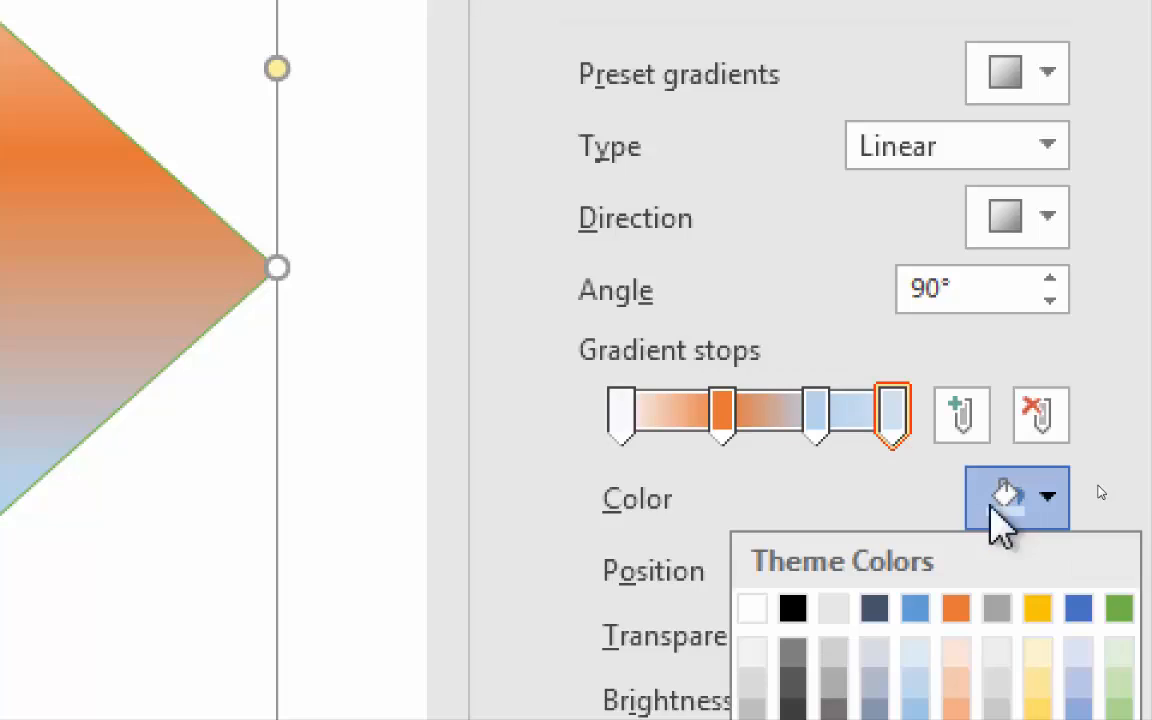
pyautogui.click(1120, 609)
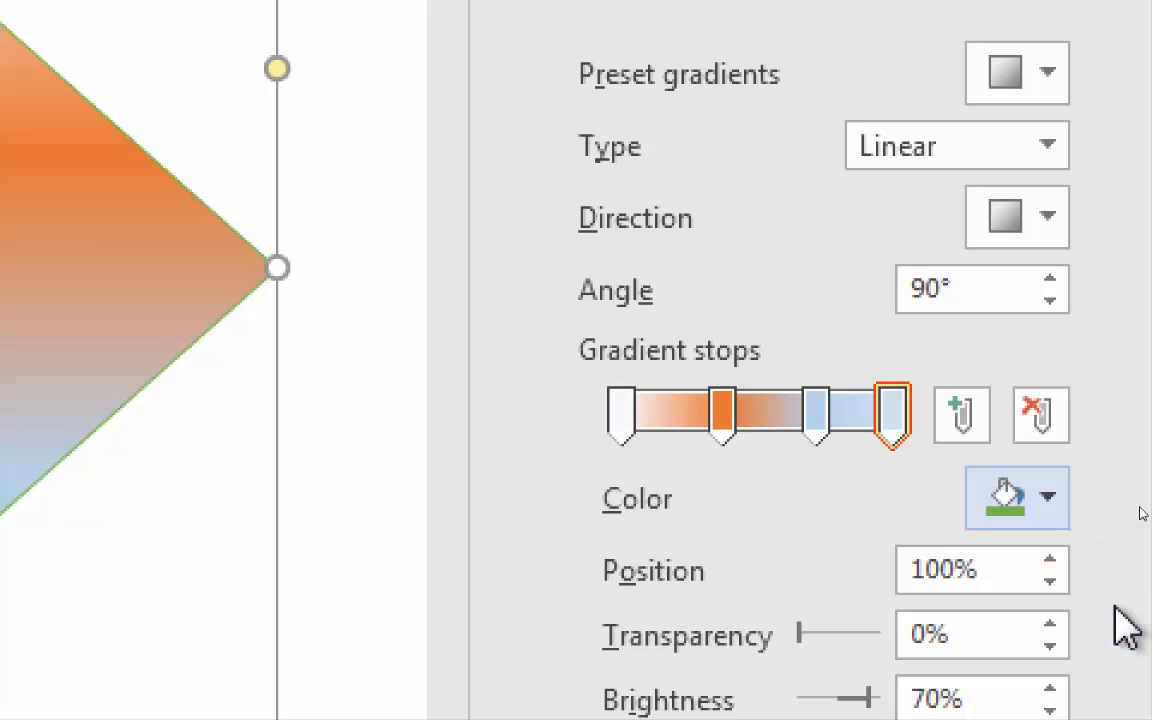
# Step: Add a gradient stop at position 23%, color it black, and close the shape formatting settings
pyautogui.click(962, 414)
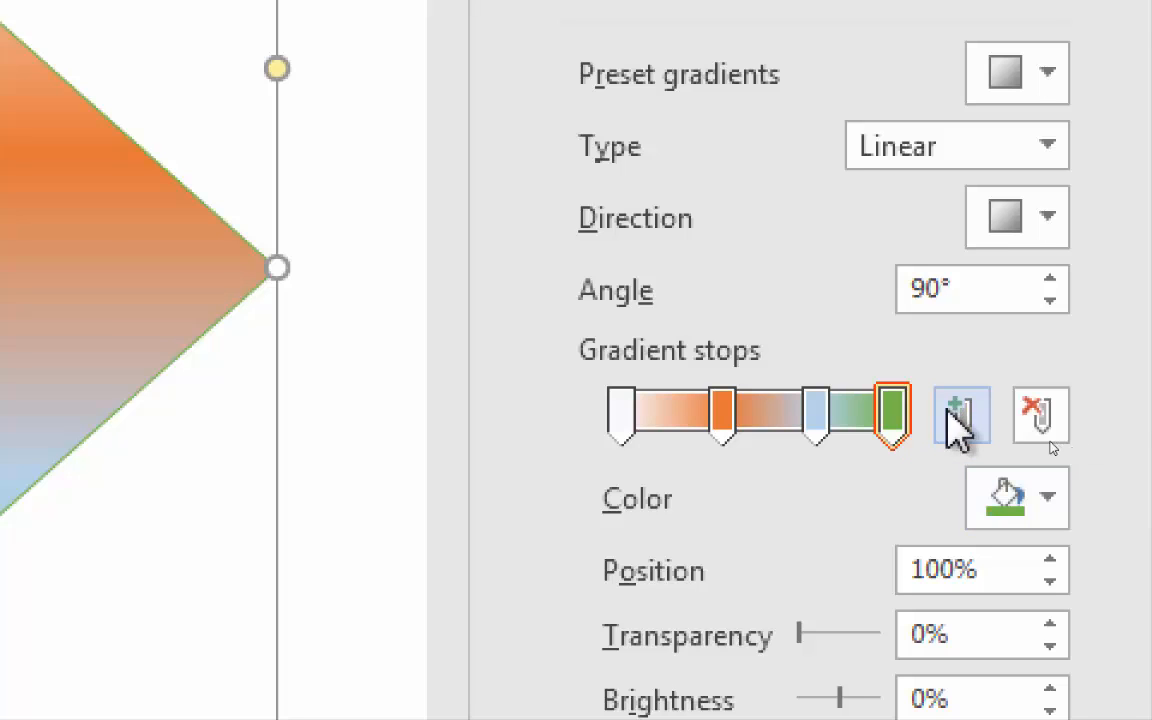
pyautogui.moveTo(856, 418); pyautogui.dragTo(679, 418)
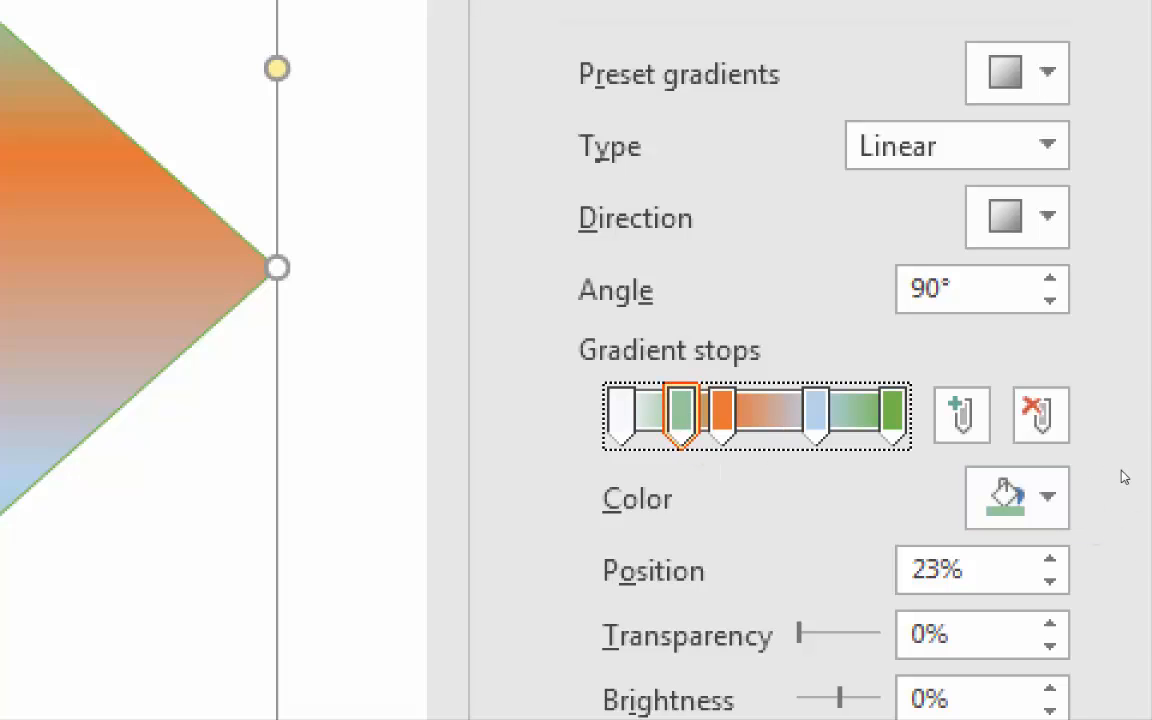
pyautogui.click(1045, 493)
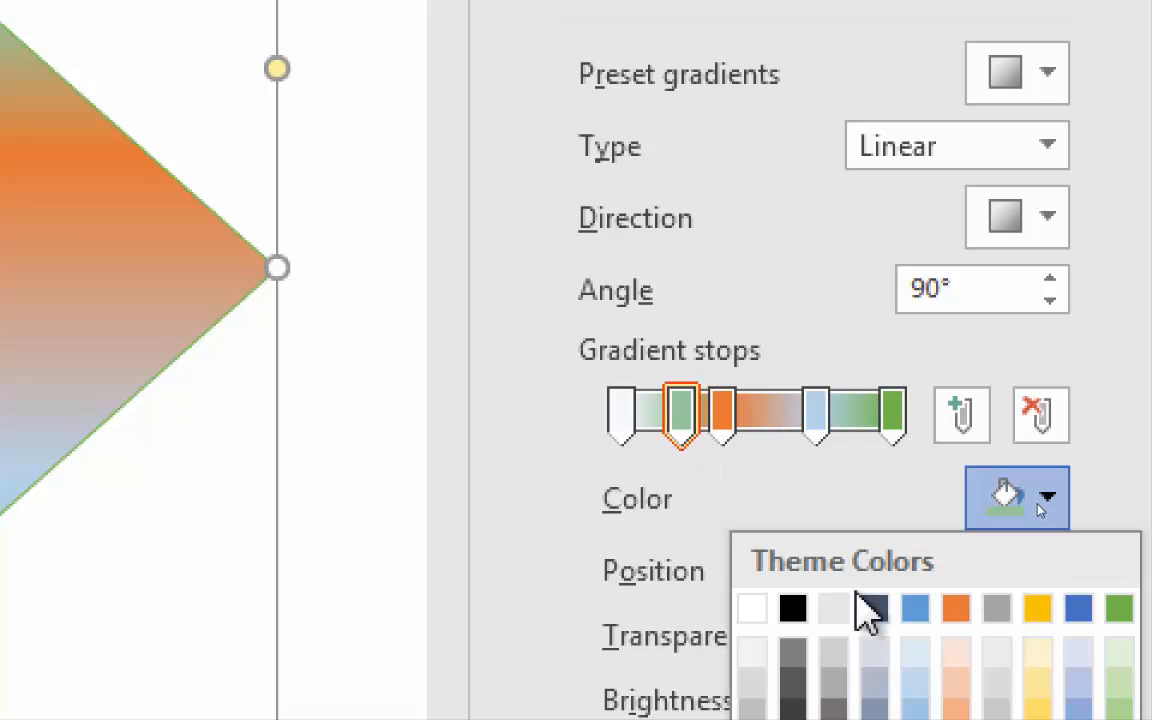
pyautogui.click(805, 605)
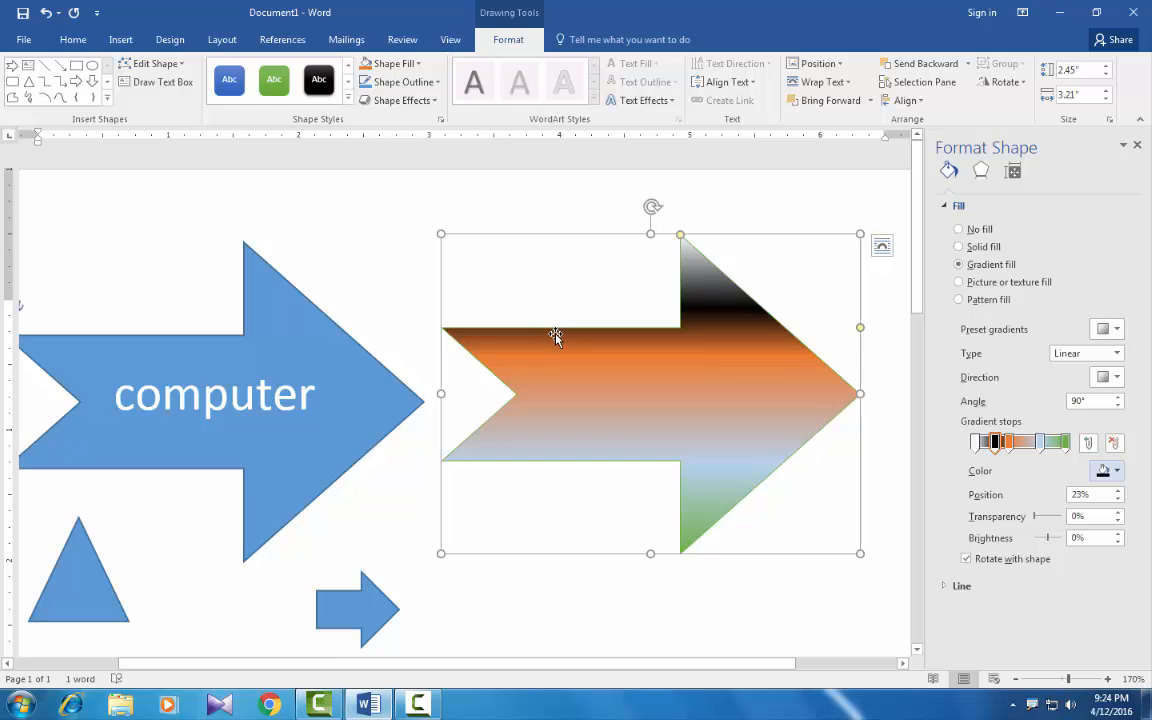
pyautogui.click(1138, 146)
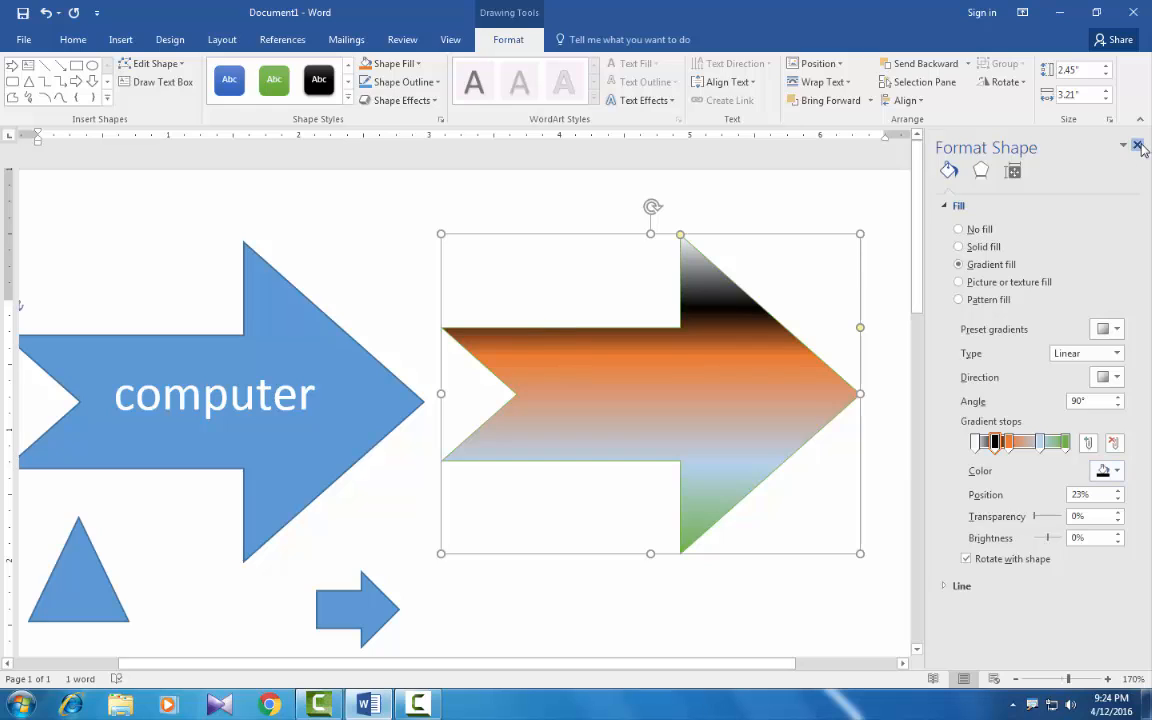
# Step: Replace the arrow's gradient fill with the white marble texture
pyautogui.click(393, 63)
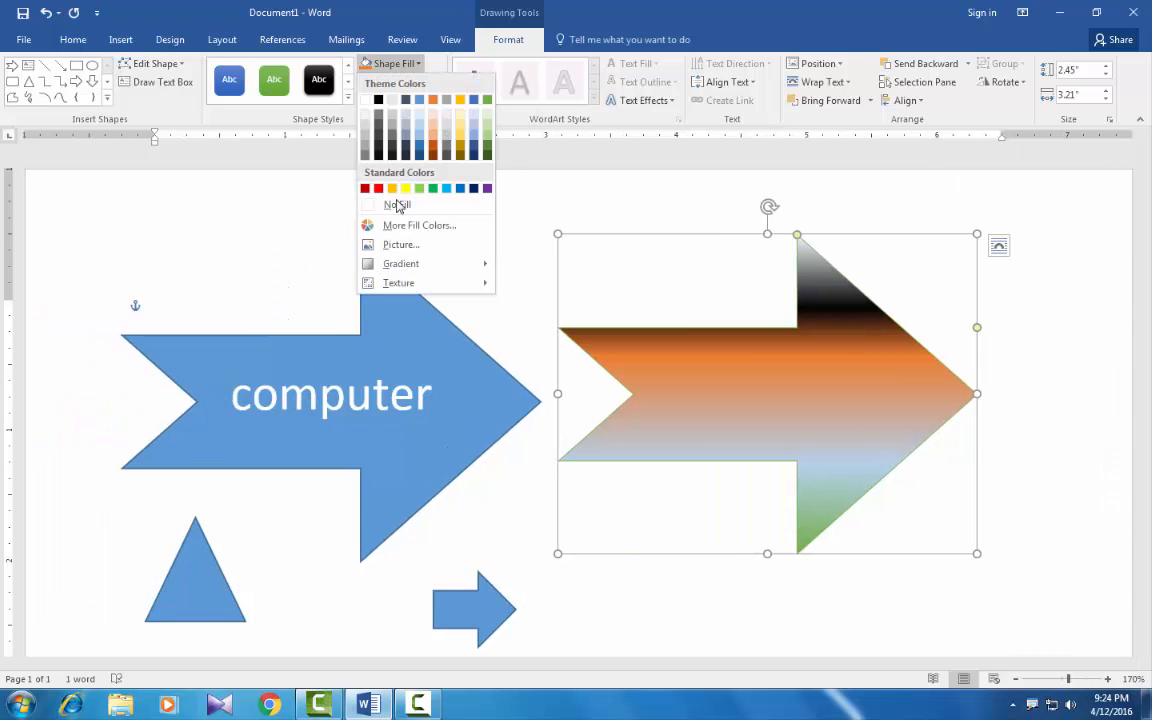
pyautogui.moveTo(409, 284)
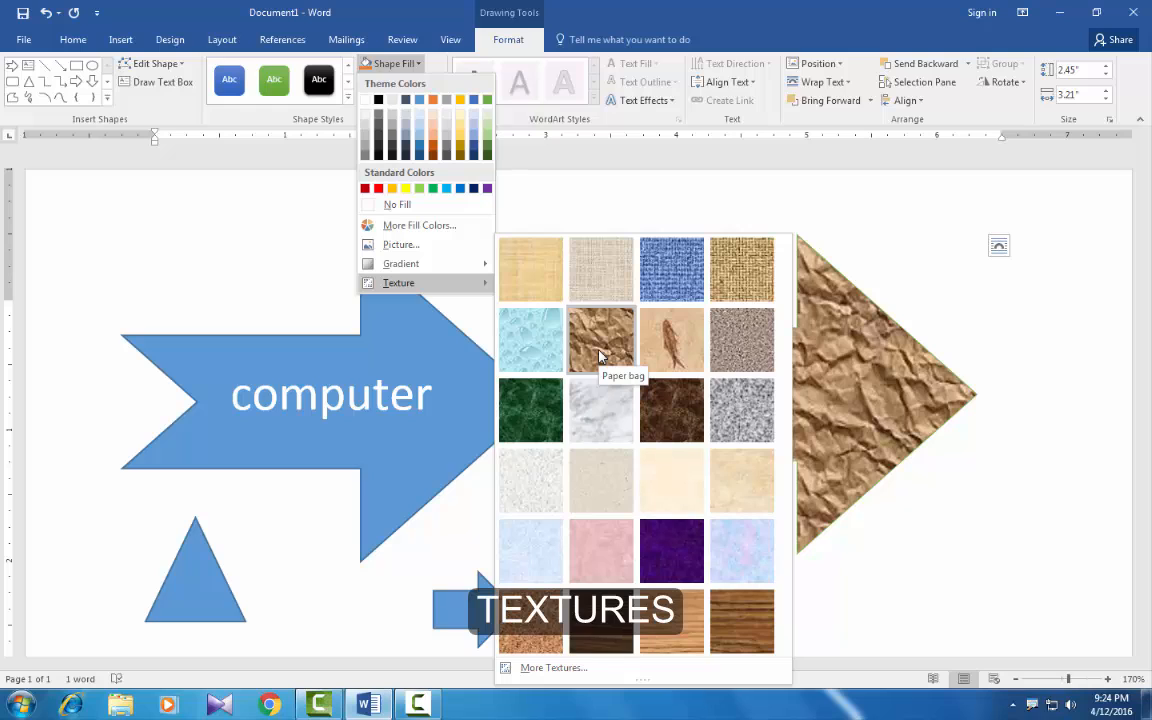
pyautogui.click(603, 417)
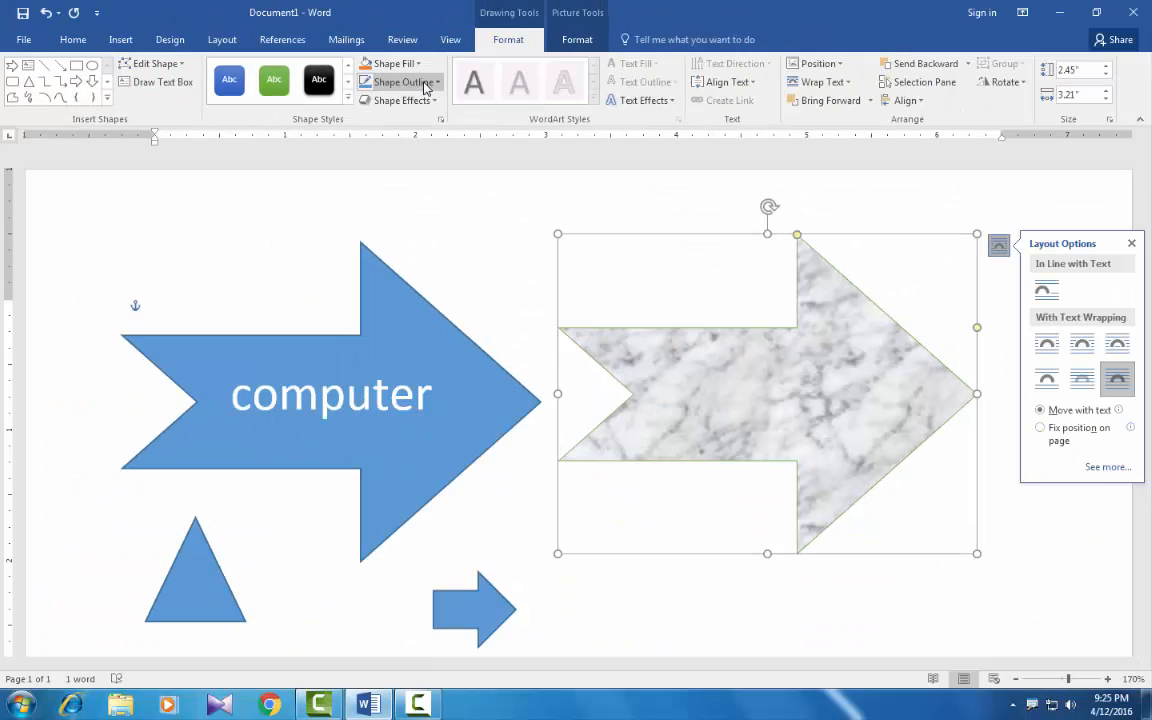
# Step: Set the marble-textured arrow's outline to red with a weight of 6 pt
pyautogui.click(426, 93)
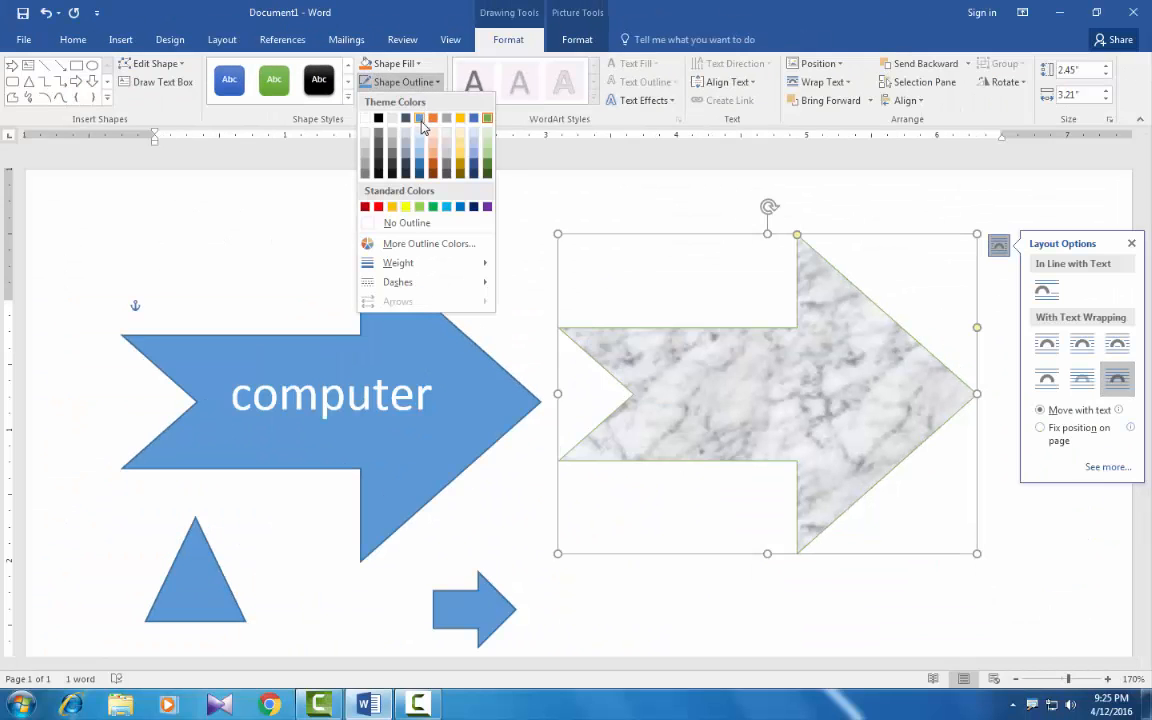
pyautogui.click(379, 207)
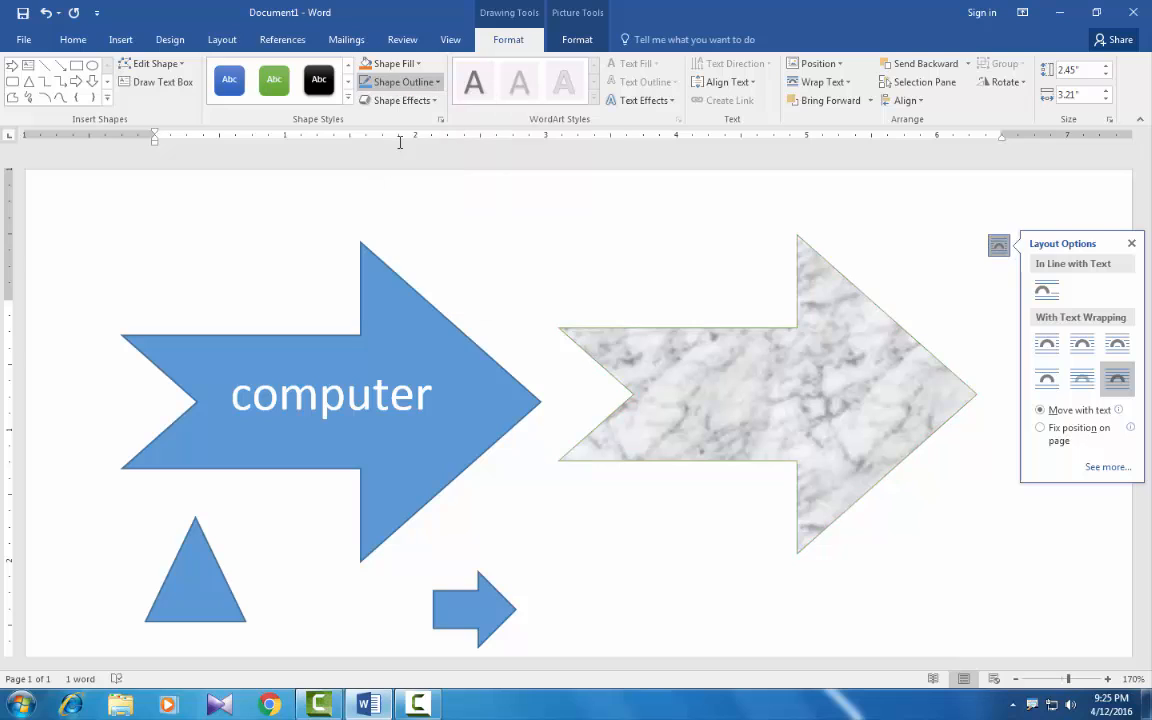
pyautogui.click(426, 86)
pyautogui.moveTo(478, 270)
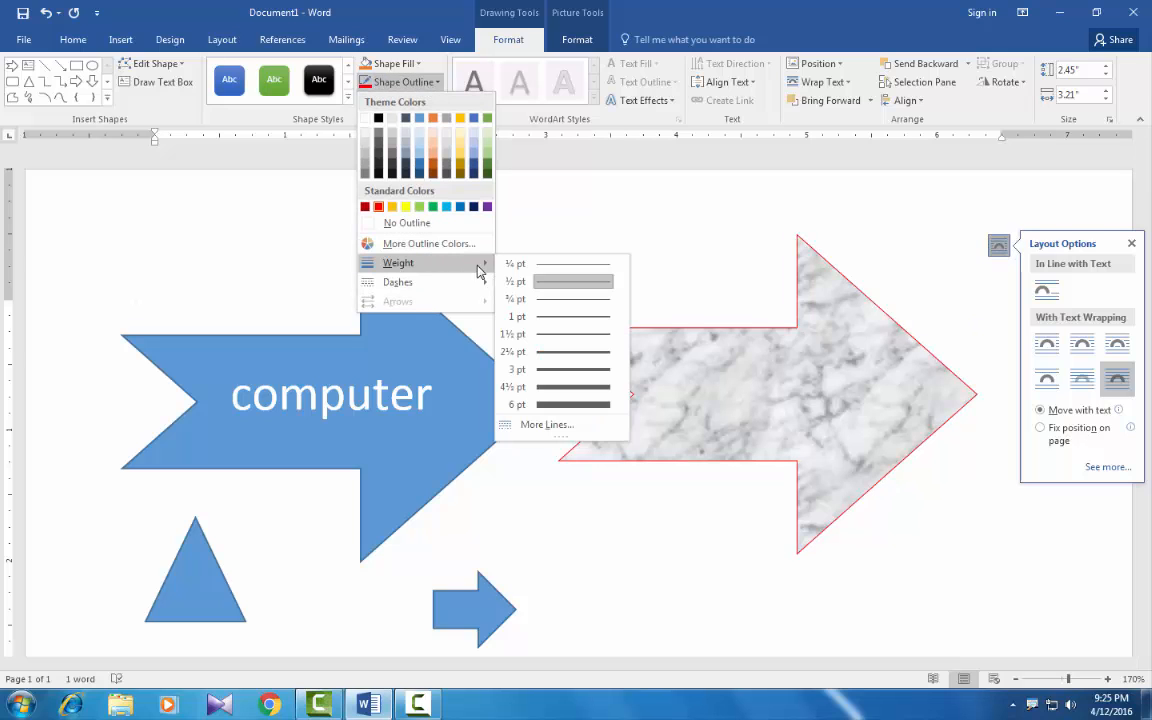
pyautogui.click(546, 403)
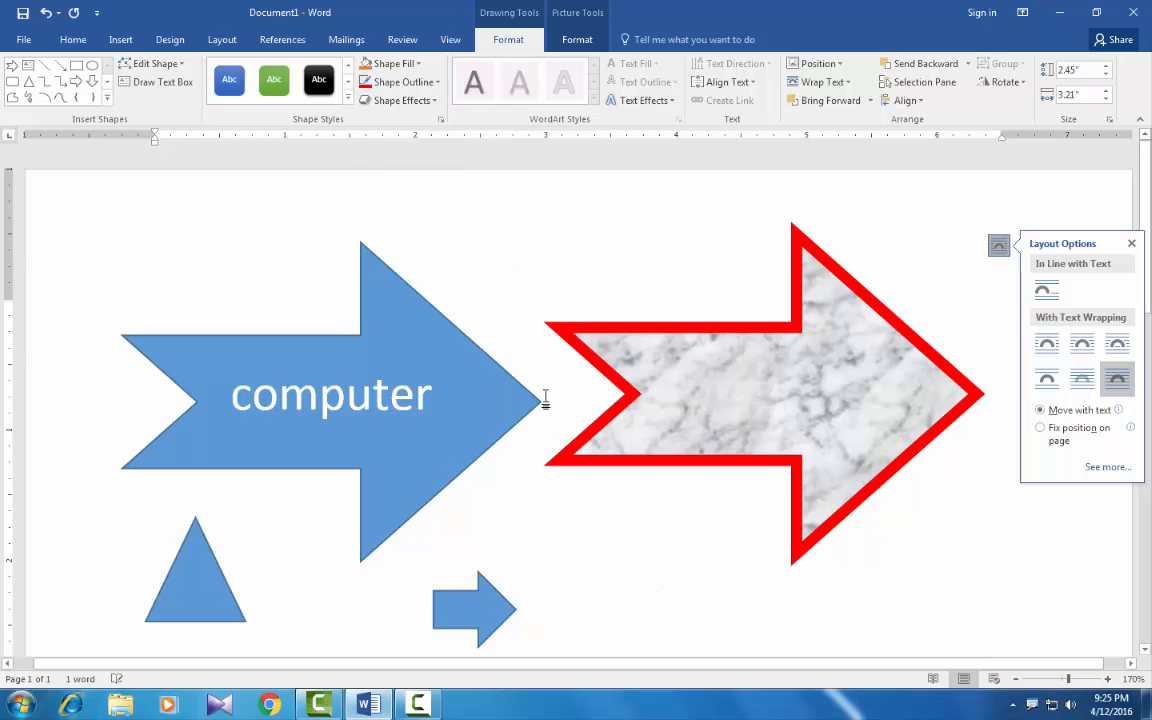
# Step: Apply the inner shadow effect from the upper middle of the Inner group to the marble-textured arrow
pyautogui.click(410, 101)
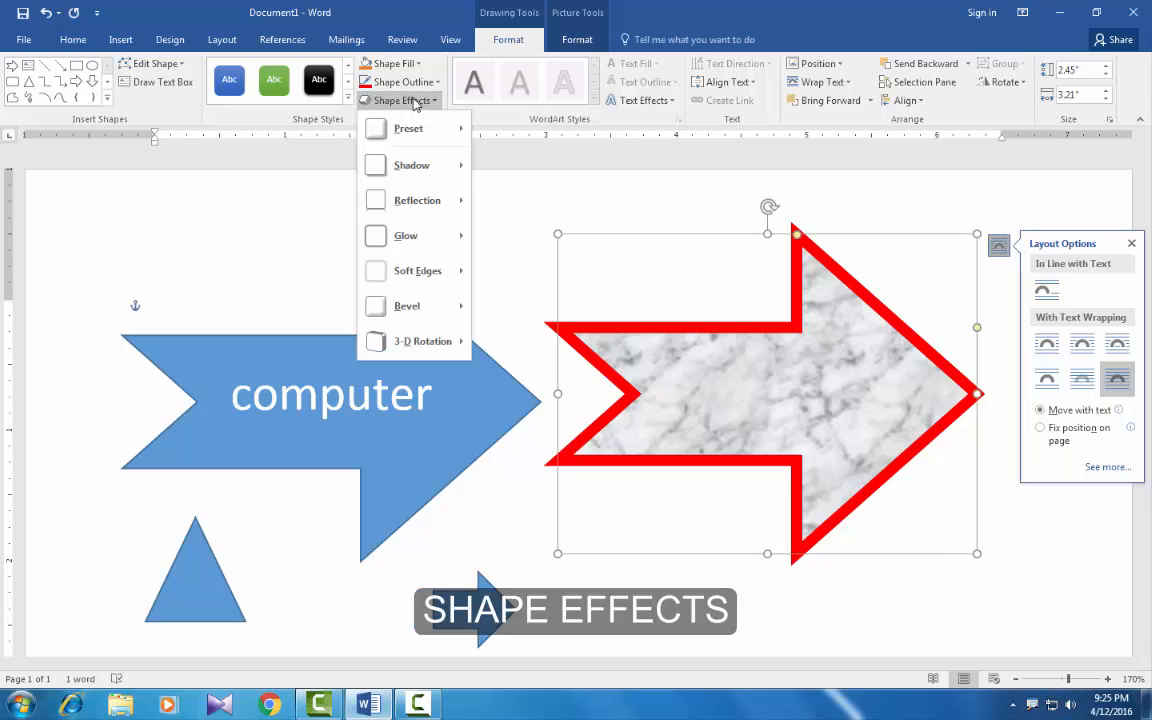
pyautogui.moveTo(414, 128)
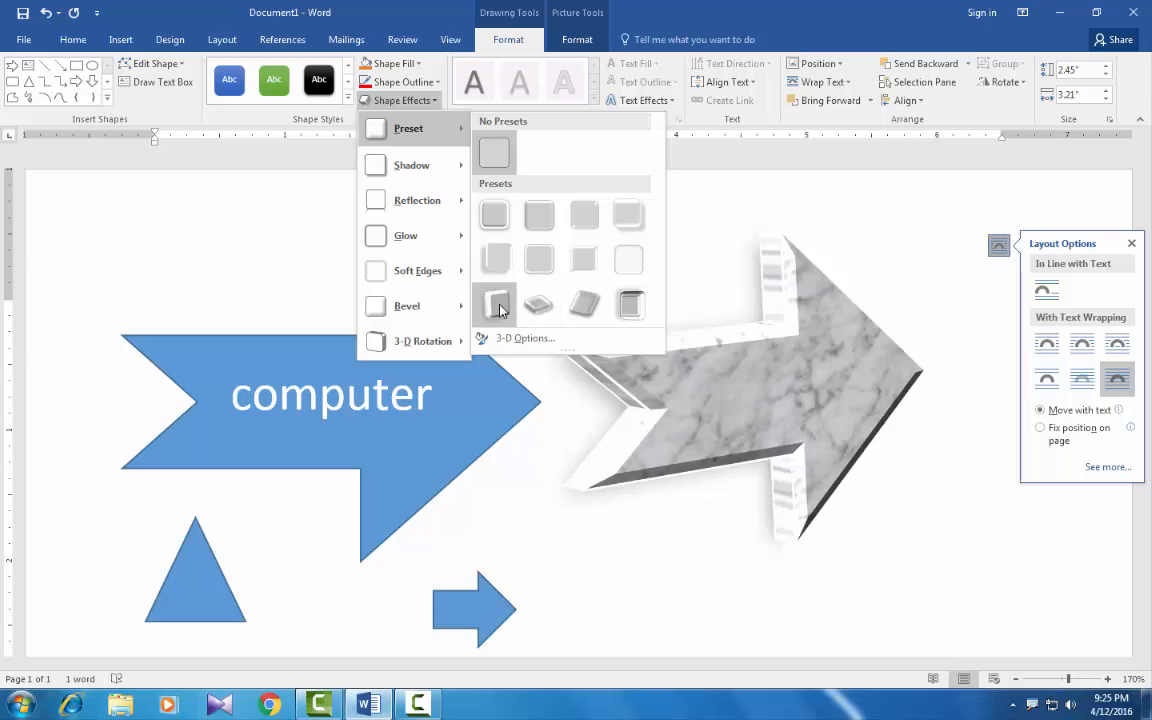
pyautogui.moveTo(433, 314)
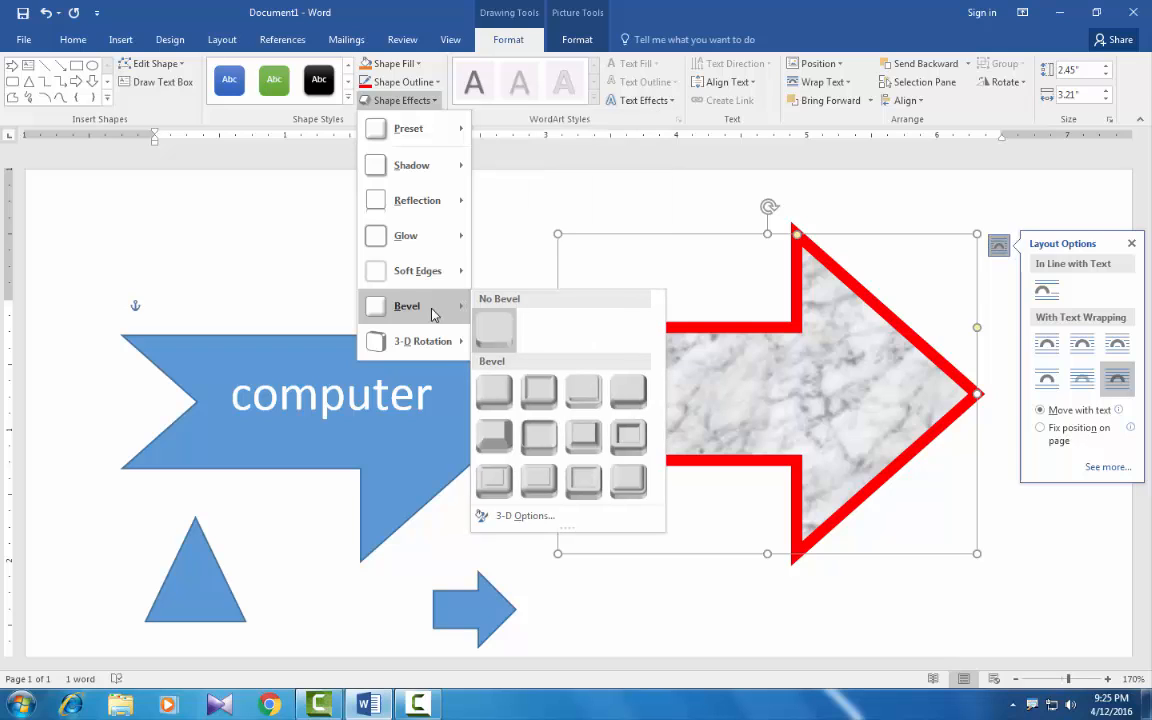
pyautogui.moveTo(425, 165)
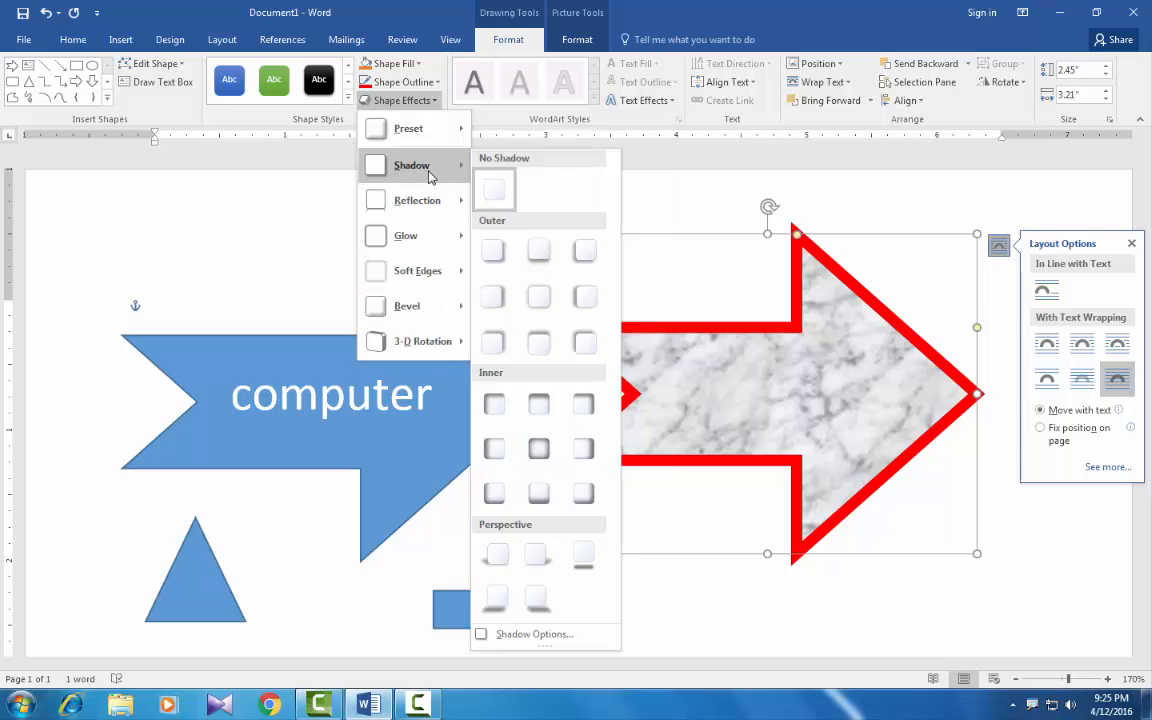
pyautogui.click(549, 407)
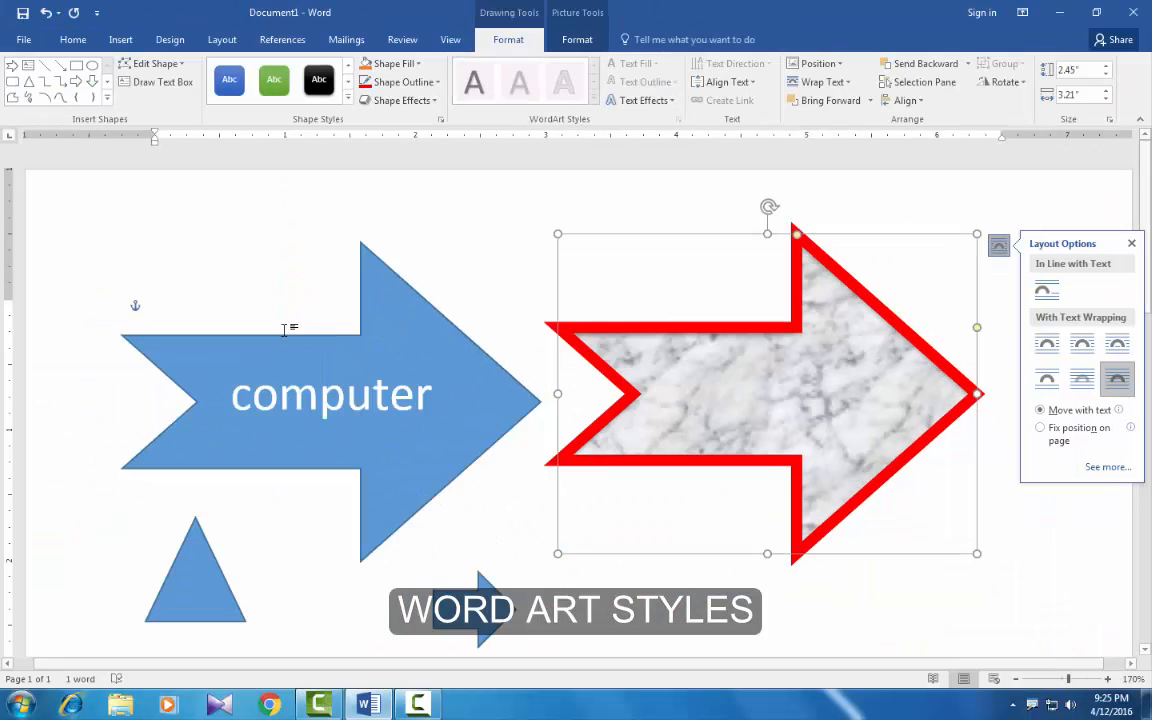
# Step: Apply the gold WordArt style to the "computer" text in the blue arrow
pyautogui.click(280, 338)
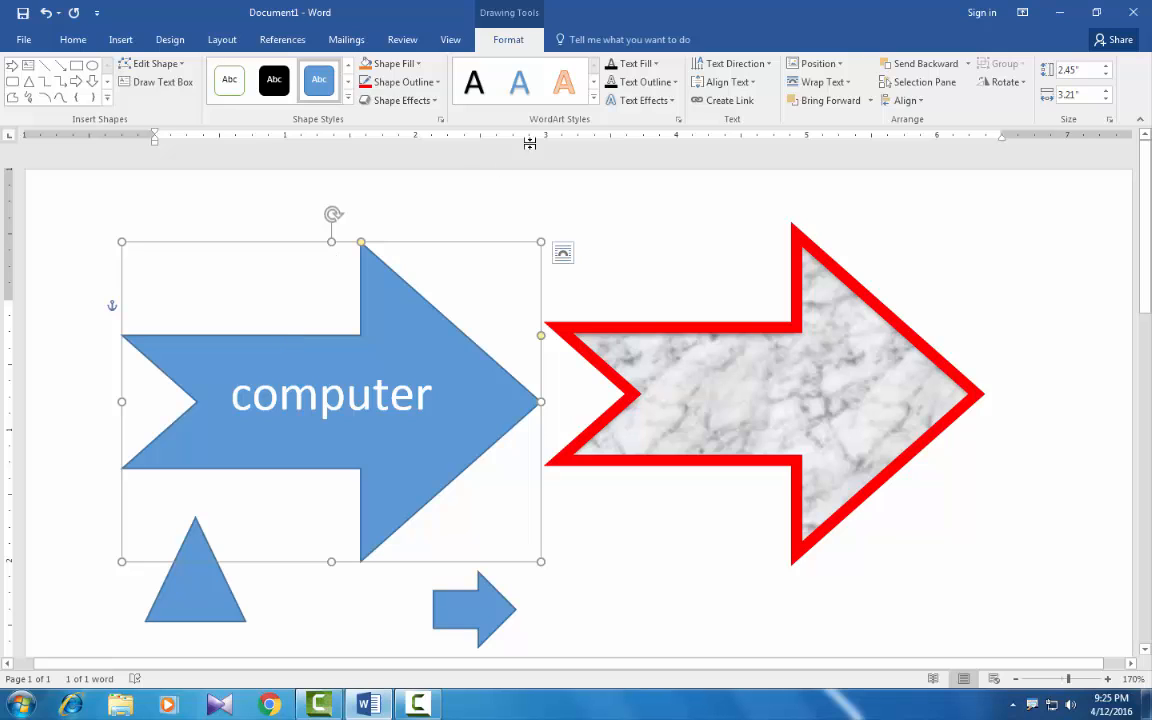
pyautogui.click(594, 97)
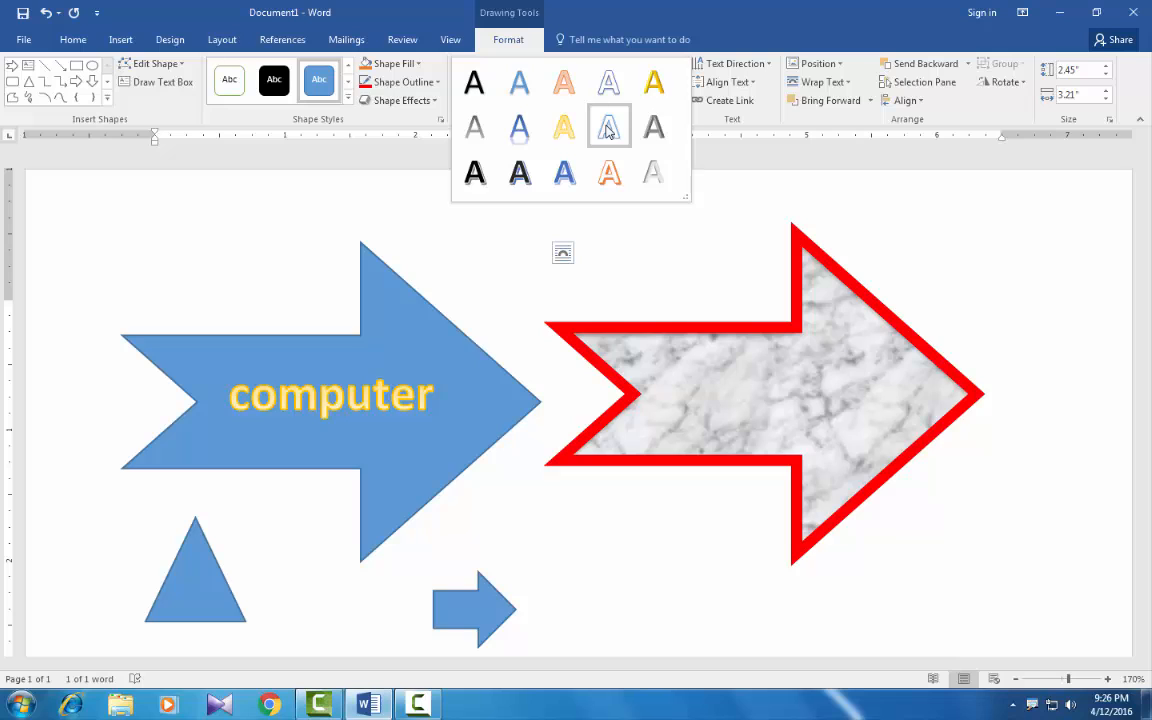
pyautogui.click(655, 88)
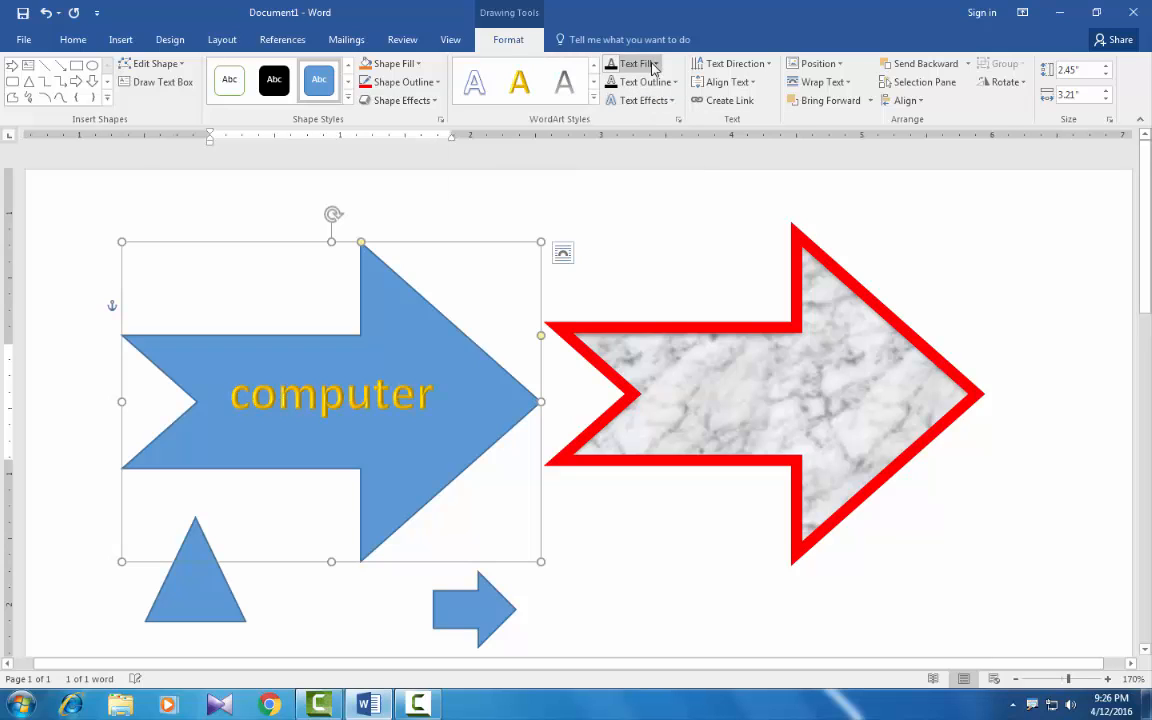
# Step: Set the "computer" text's fill to standard red and its outline to white
pyautogui.click(654, 64)
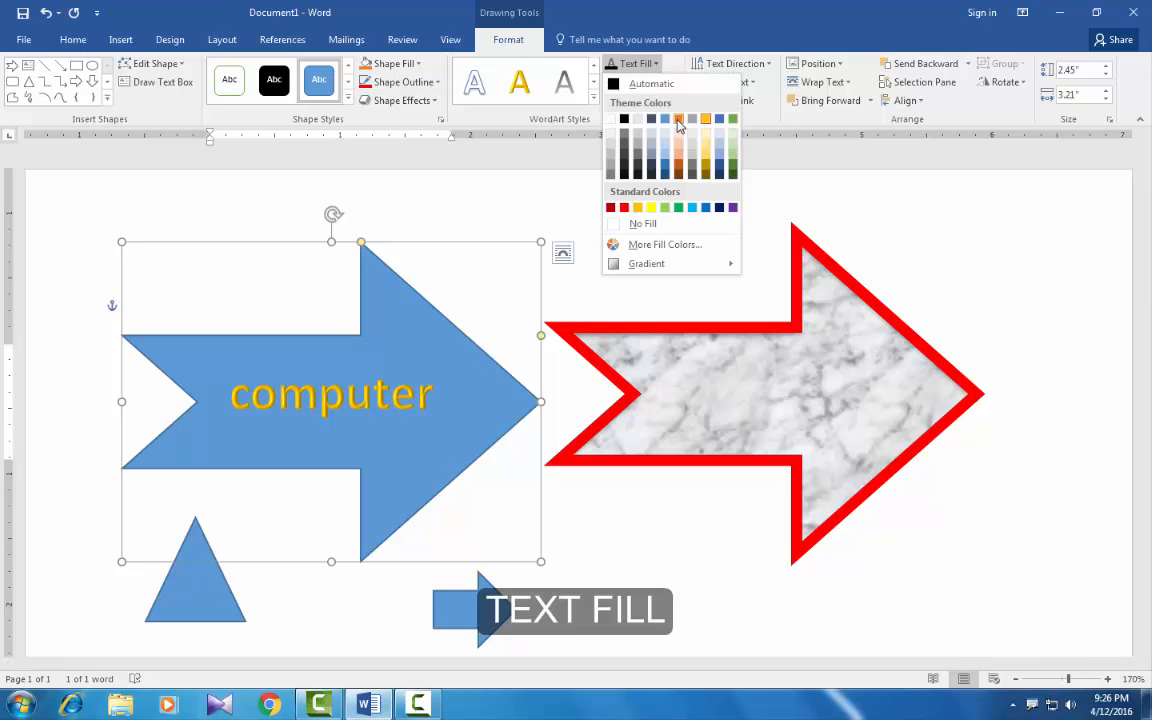
pyautogui.click(624, 208)
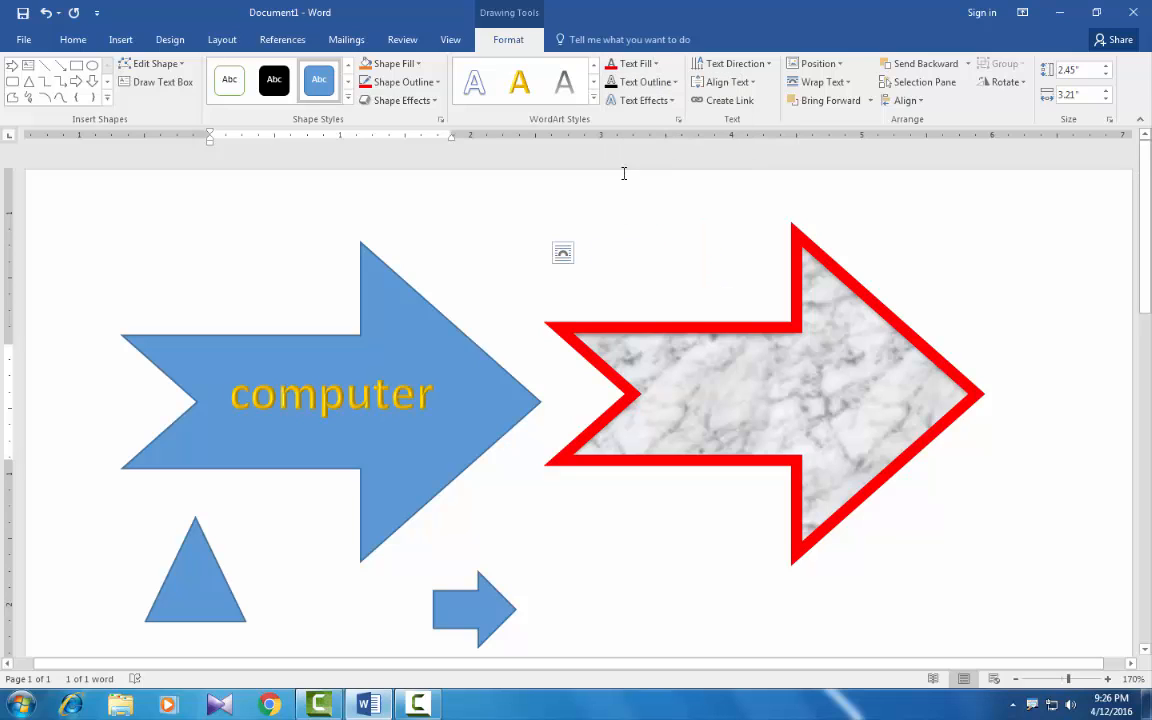
pyautogui.click(672, 83)
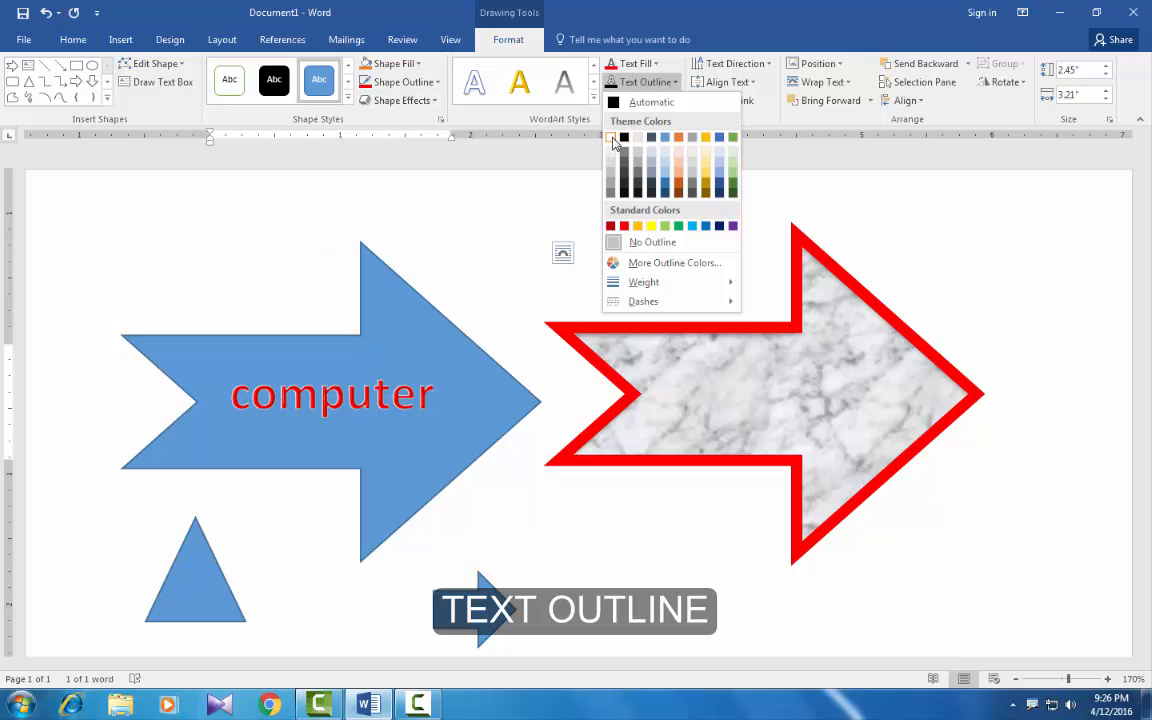
pyautogui.click(612, 140)
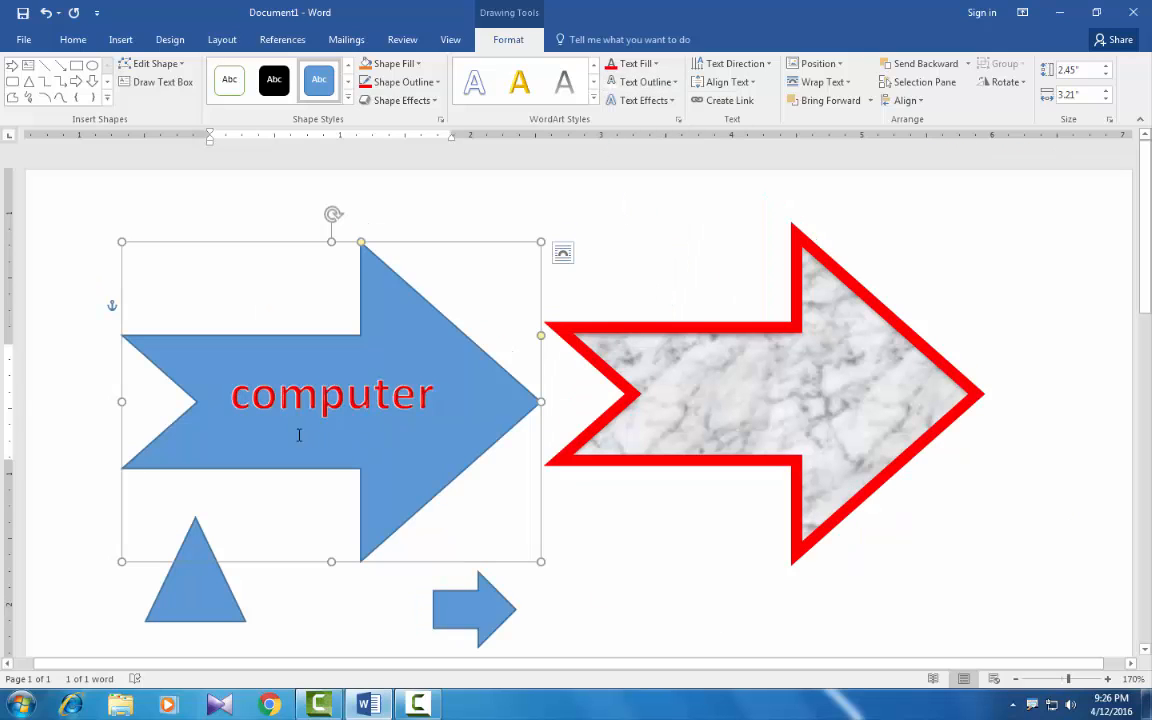
# Step: Add a reflection to the "computer" text using the middle variation in the first row of reflections
pyautogui.click(657, 101)
pyautogui.moveTo(652, 210)
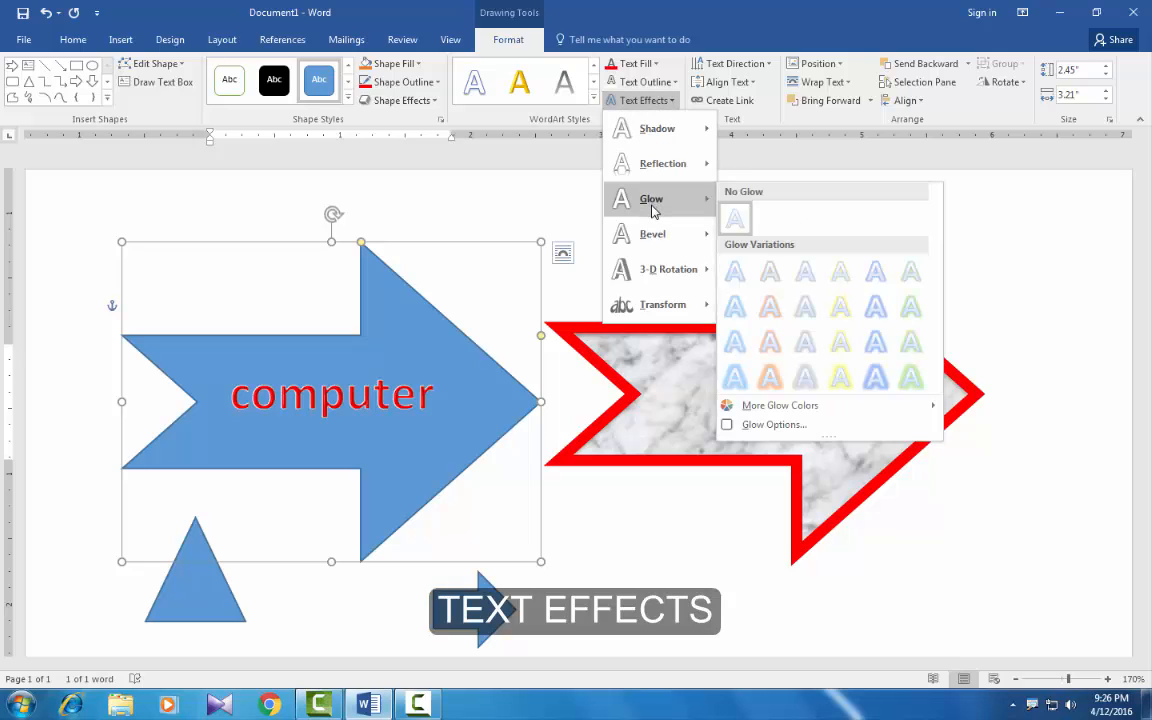
pyautogui.moveTo(663, 163)
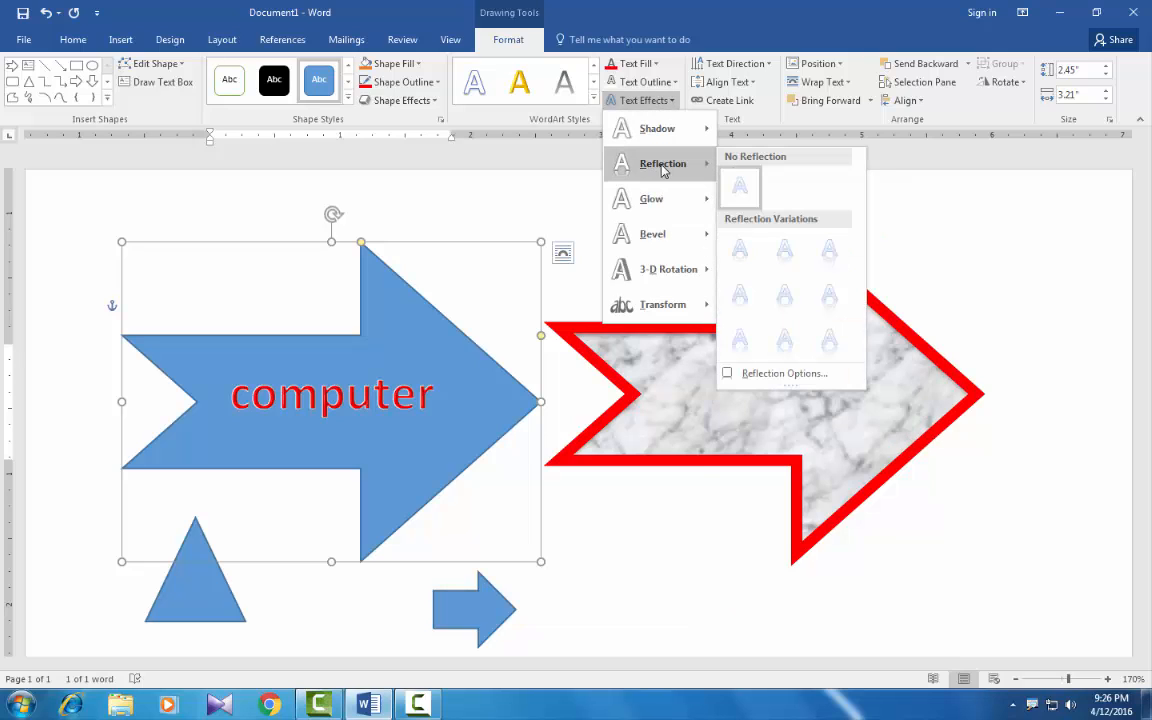
pyautogui.click(785, 252)
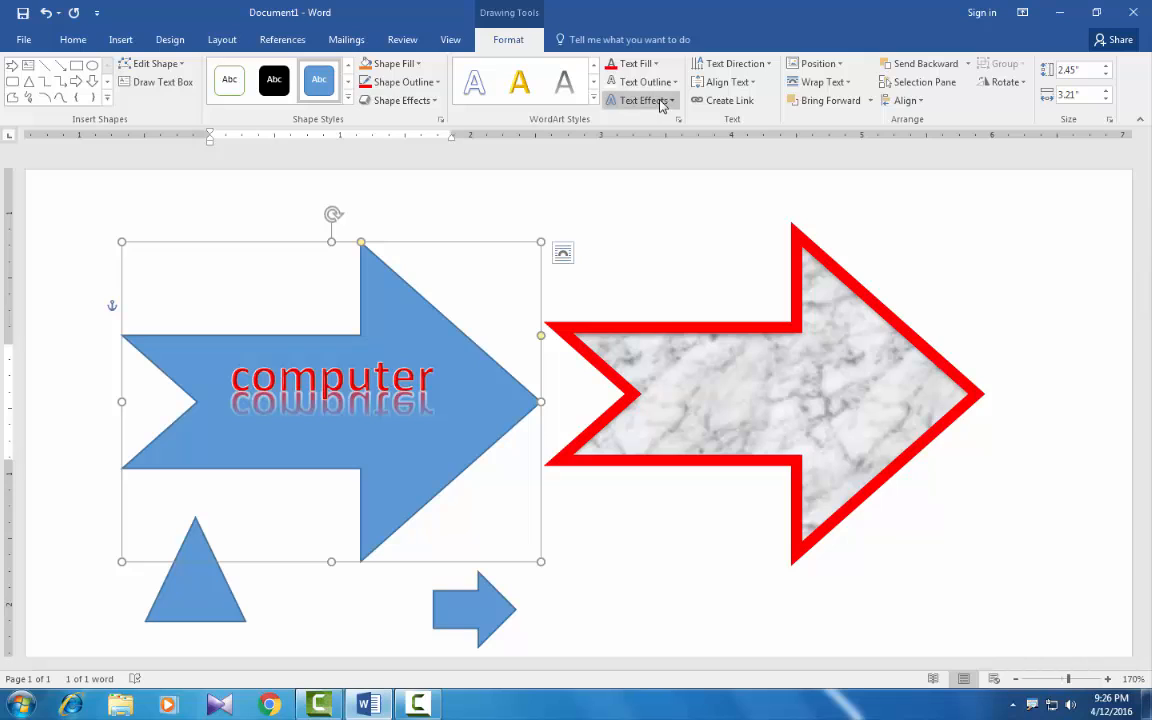
# Step: Rotate all text in the "computer" arrow by 90°, and return its direction to horizontal
pyautogui.click(750, 66)
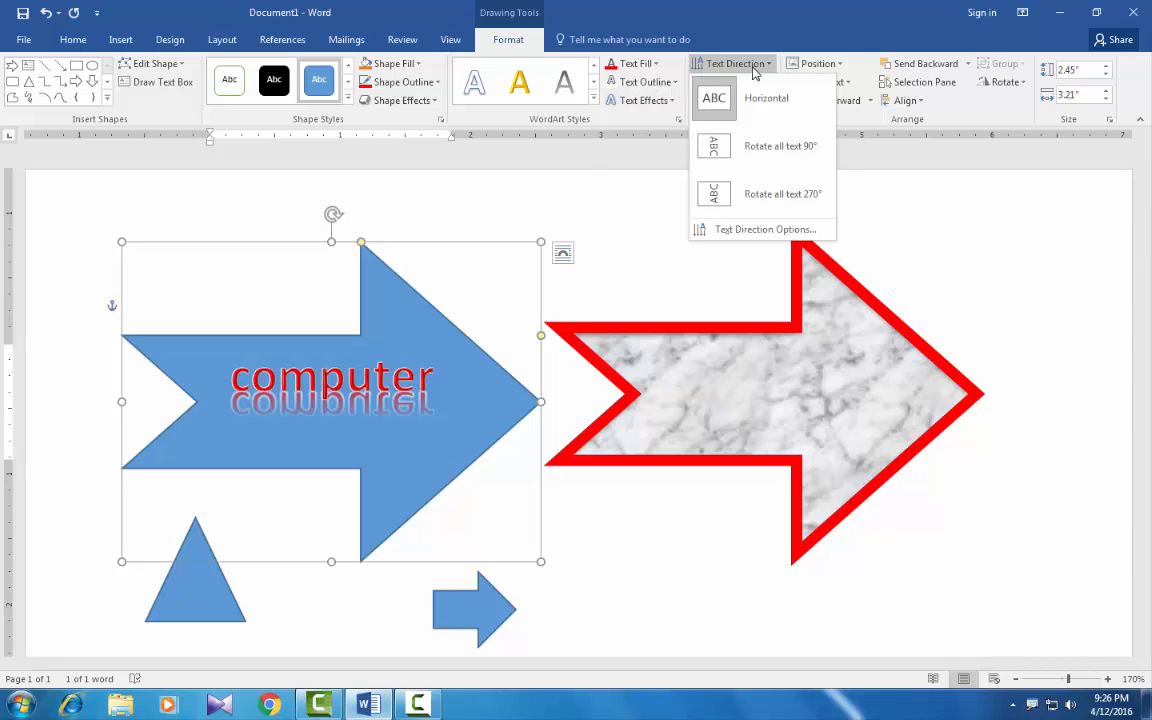
pyautogui.click(758, 147)
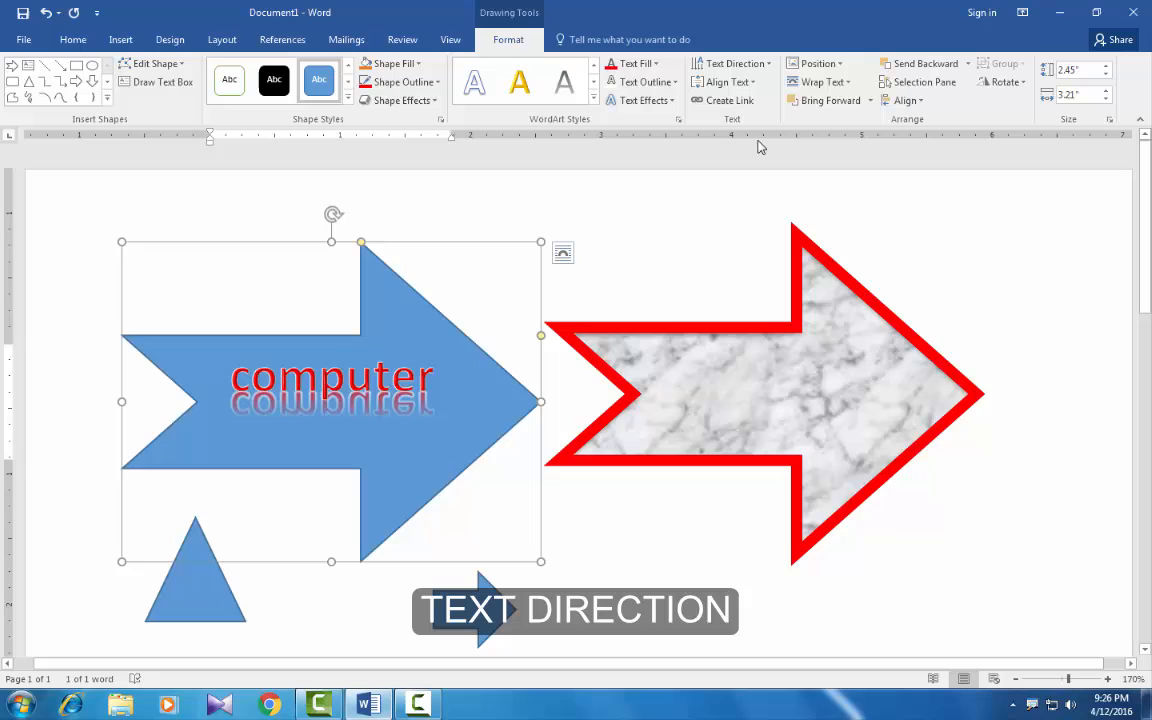
pyautogui.click(727, 64)
pyautogui.click(737, 102)
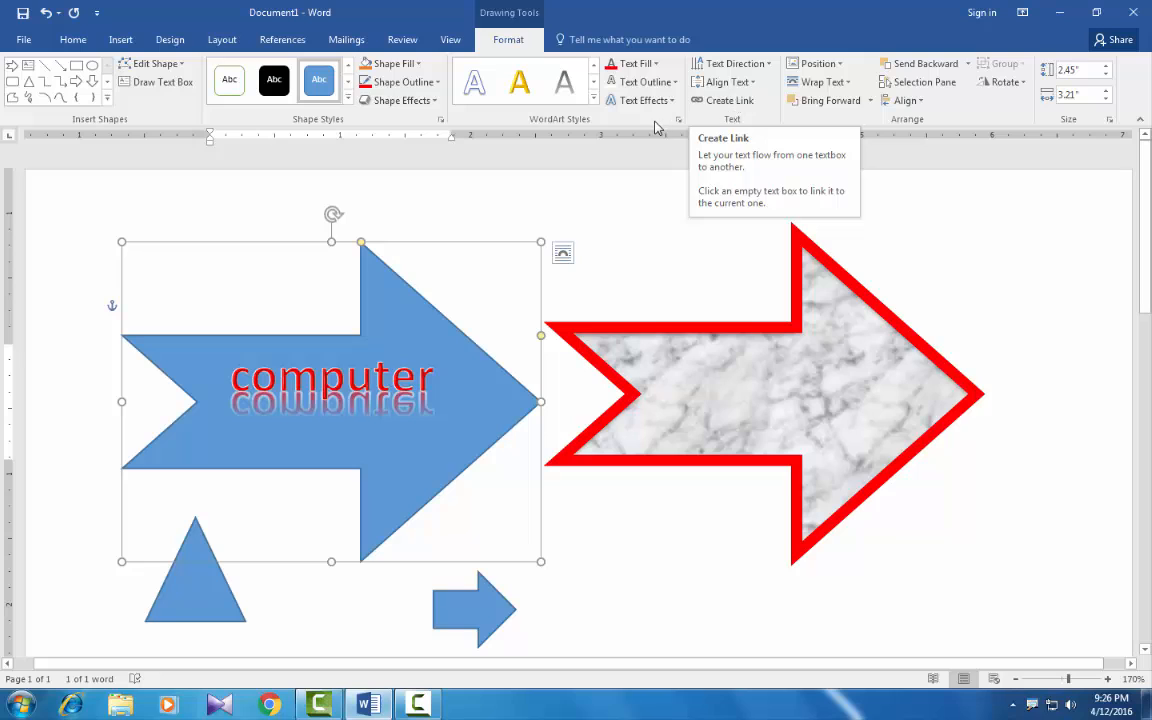
pyautogui.click(727, 82)
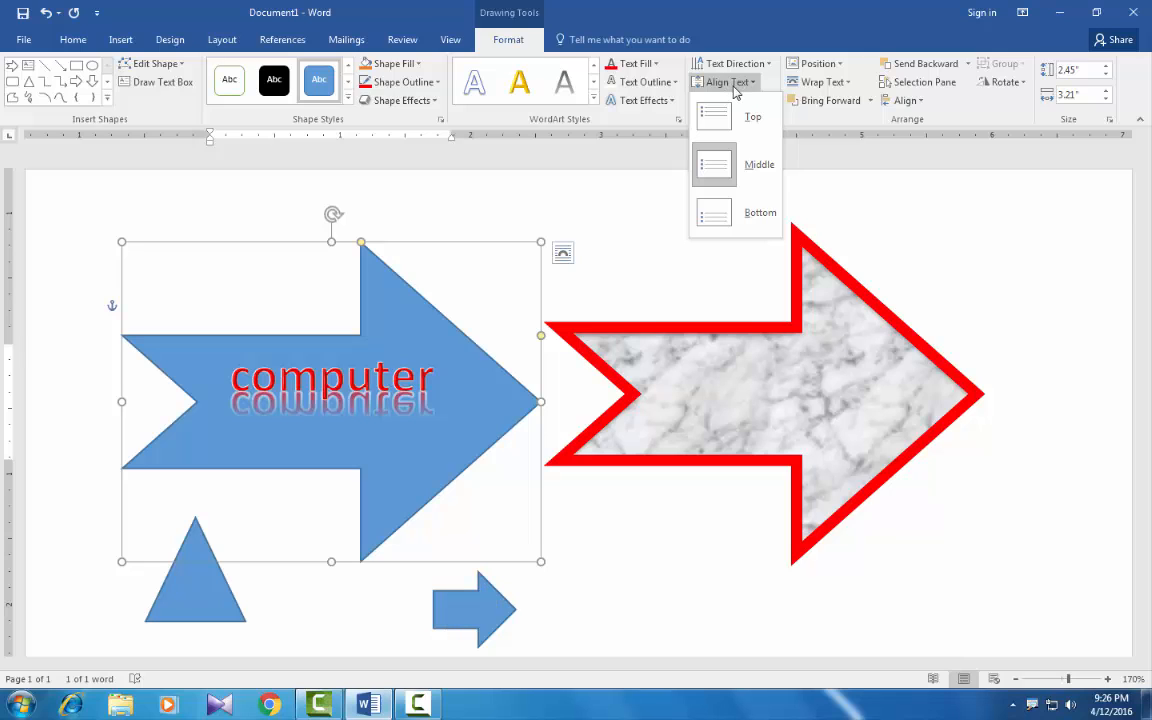
pyautogui.click(727, 82)
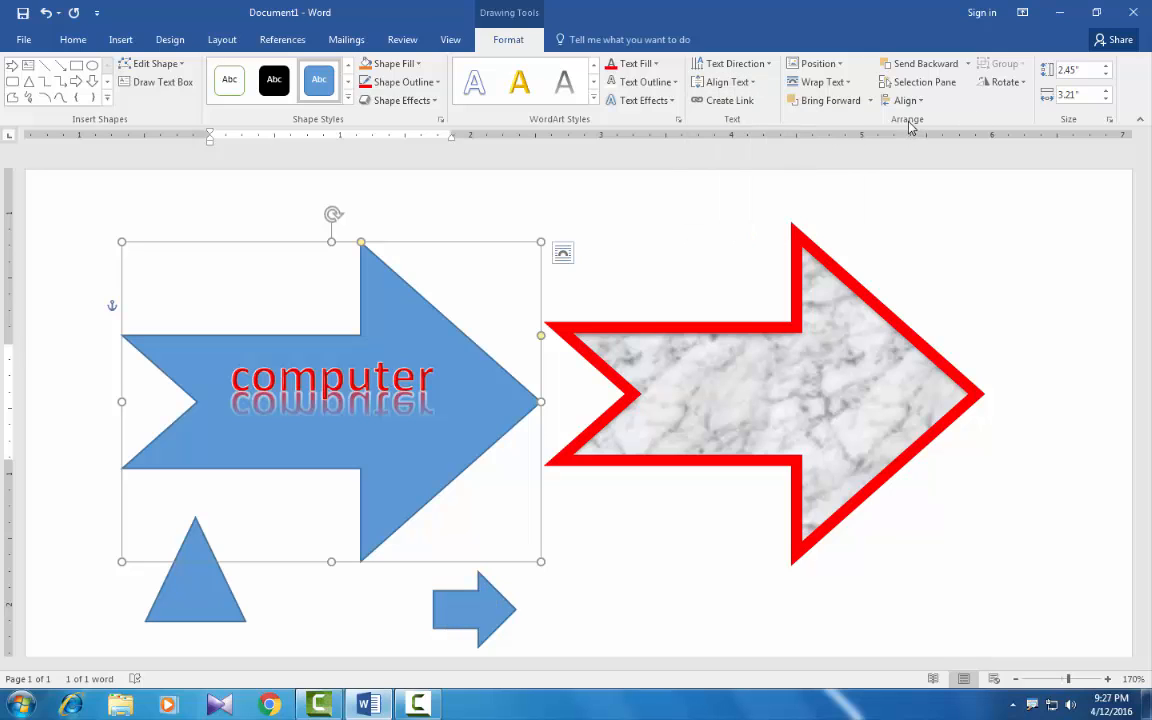